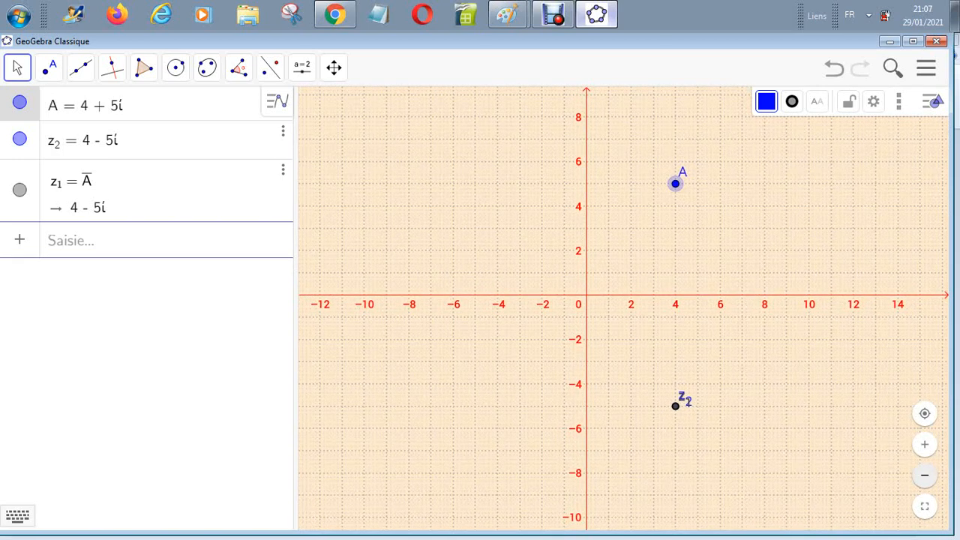
Draw a segment from the origin, at the intersection of the two axes, to point A
{"action": "left_click", "coordinate": [80, 68]}
{"action": "mouse_move", "coordinate": [112, 68]}
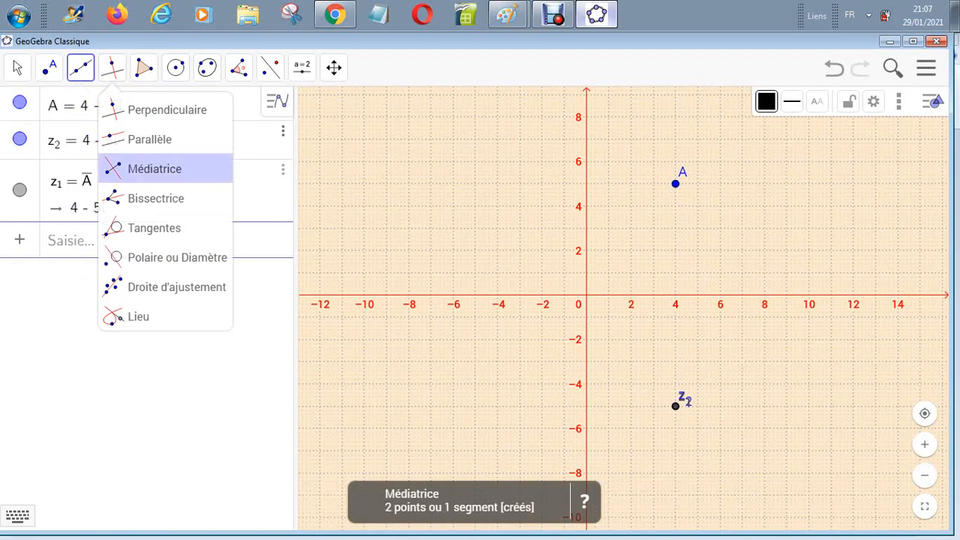
{"action": "mouse_move", "coordinate": [81, 68]}
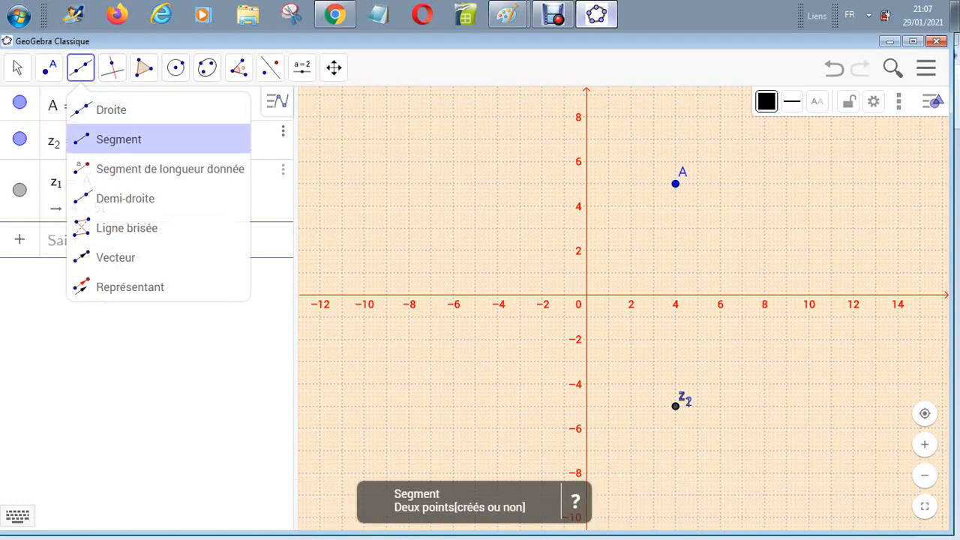
{"action": "left_click", "coordinate": [118, 140]}
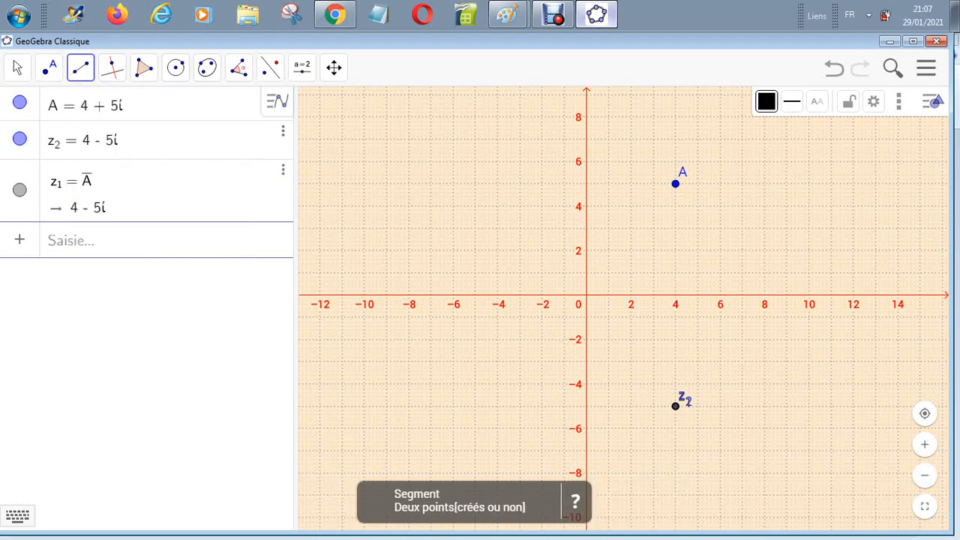
{"action": "left_click", "coordinate": [587, 295]}
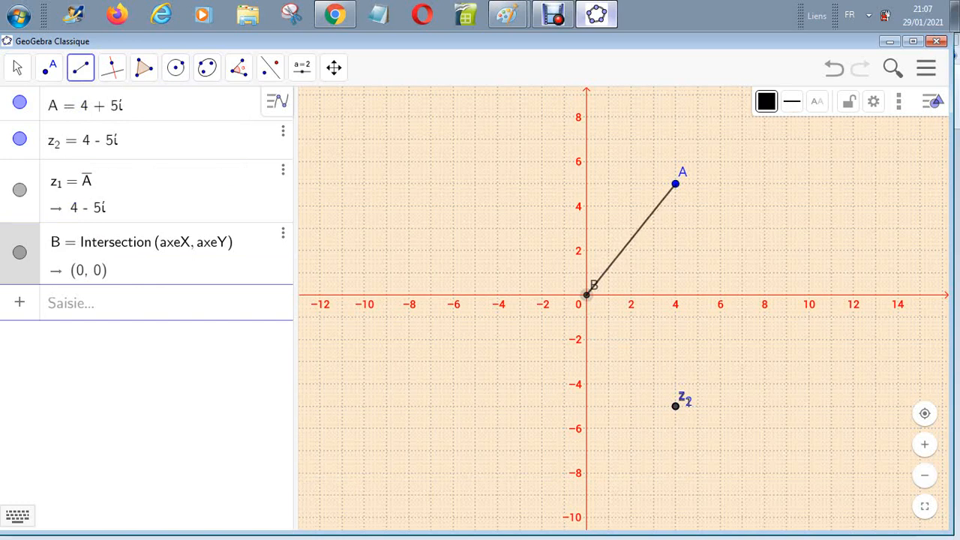
{"action": "left_click", "coordinate": [676, 184]}
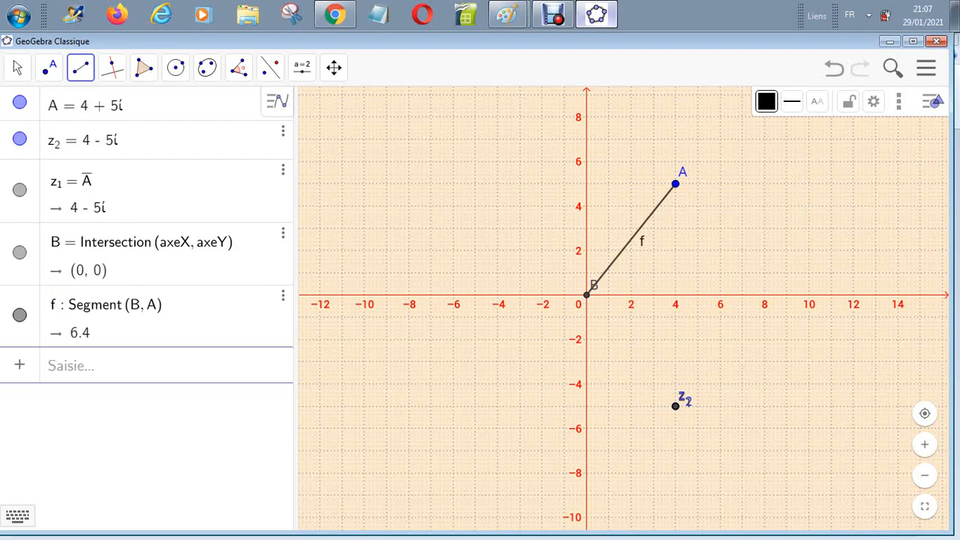
Draw a circle centred on point B at the origin and passing through point A
{"action": "left_click", "coordinate": [176, 68]}
{"action": "left_click", "coordinate": [242, 110]}
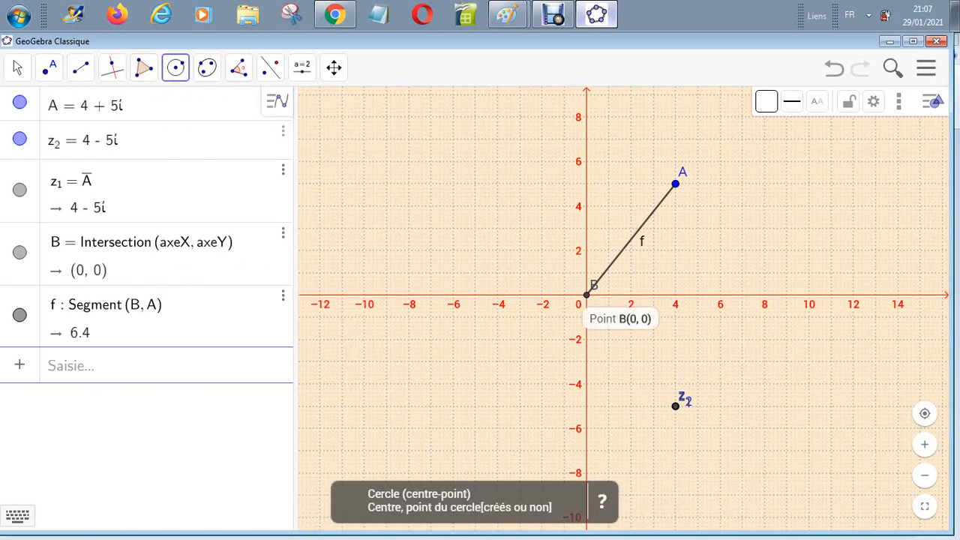
{"action": "left_click", "coordinate": [586, 295]}
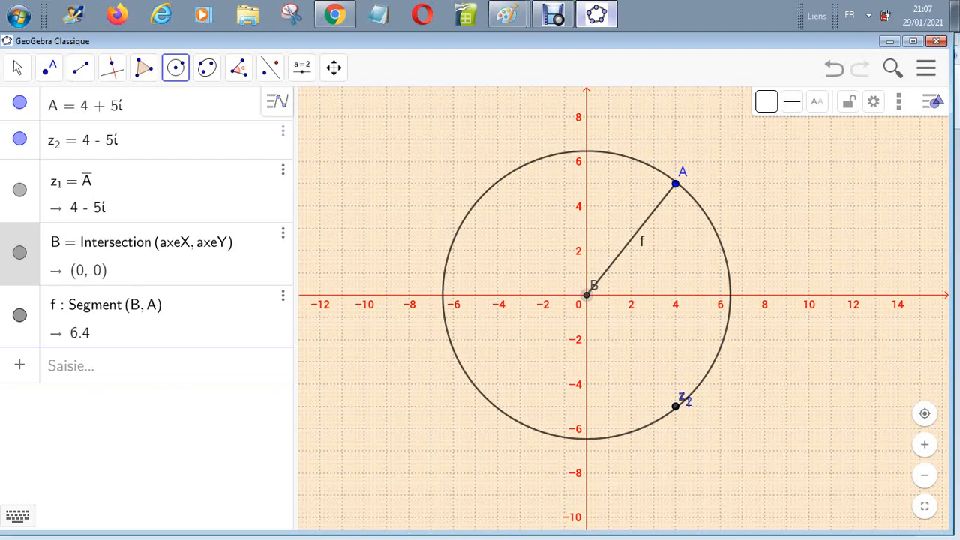
{"action": "left_click", "coordinate": [675, 184]}
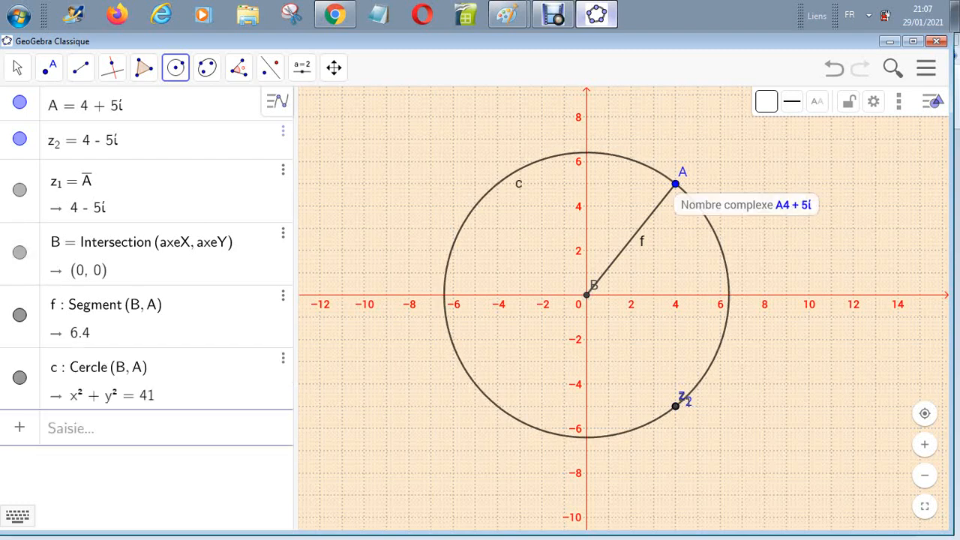
Calculate the square root of 41 as a new algebra entry
{"action": "left_click", "coordinate": [97, 428]}
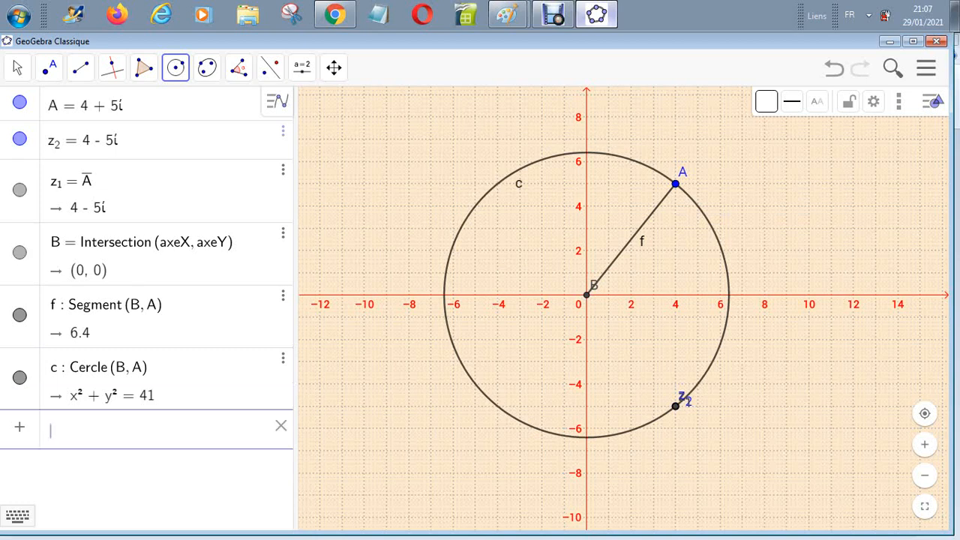
{"action": "type", "text": "s"}
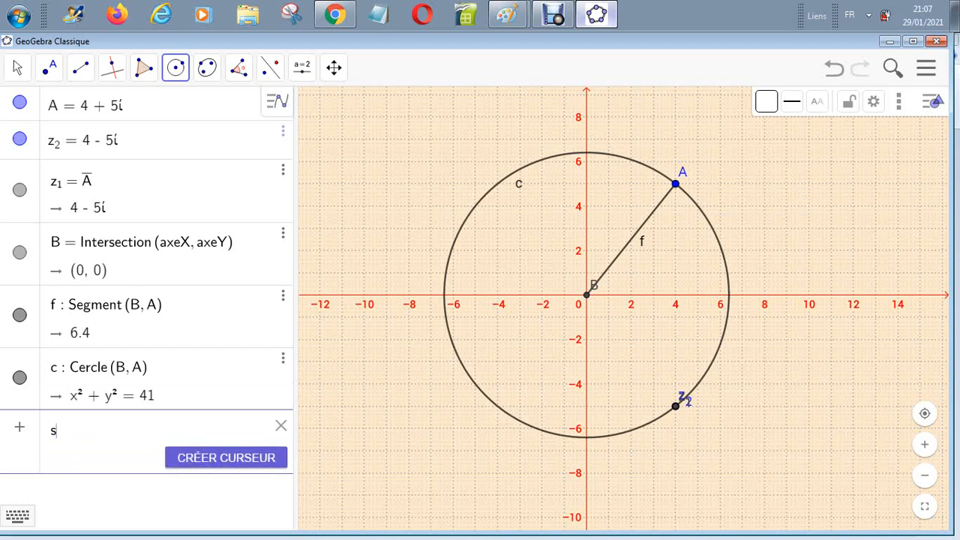
{"action": "type", "text": "qrt"}
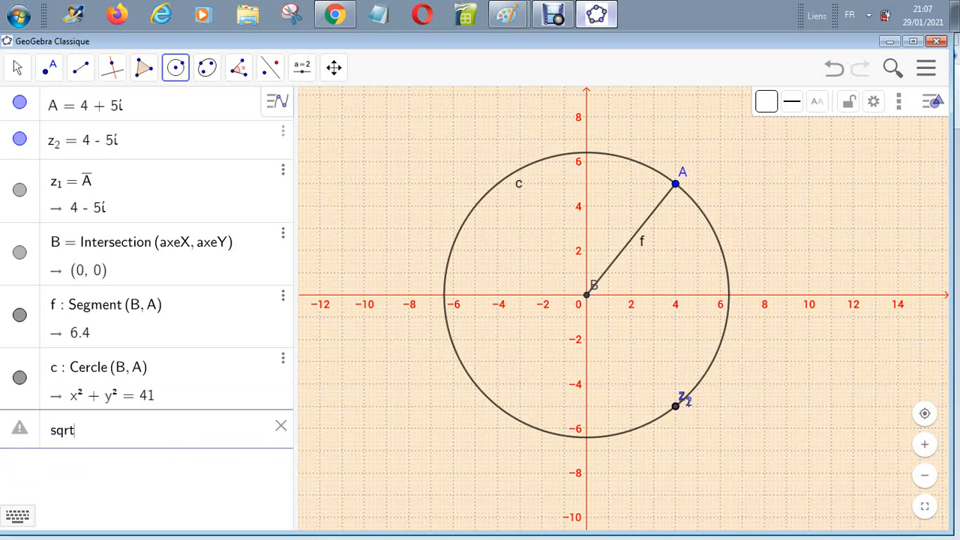
{"action": "type", "text": "(41"}
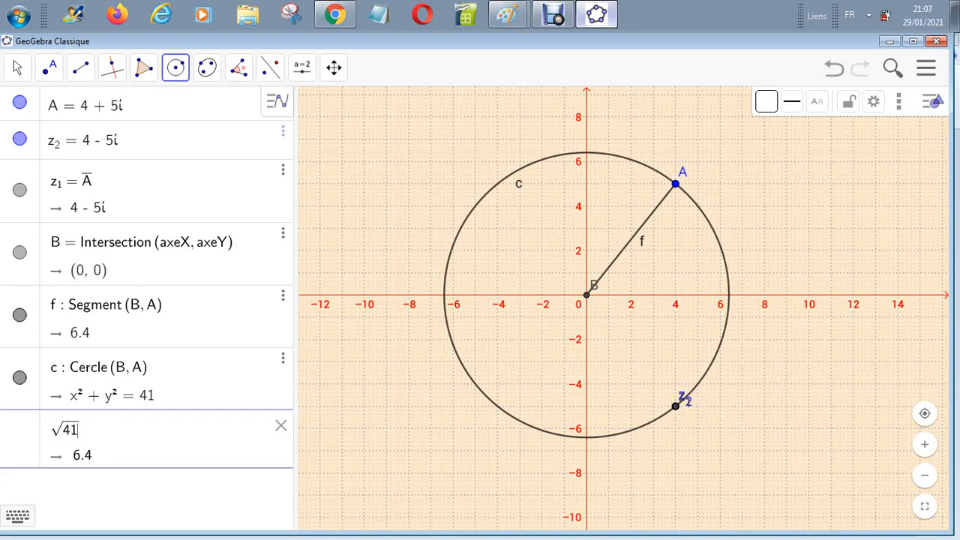
{"action": "key", "text": "Return"}
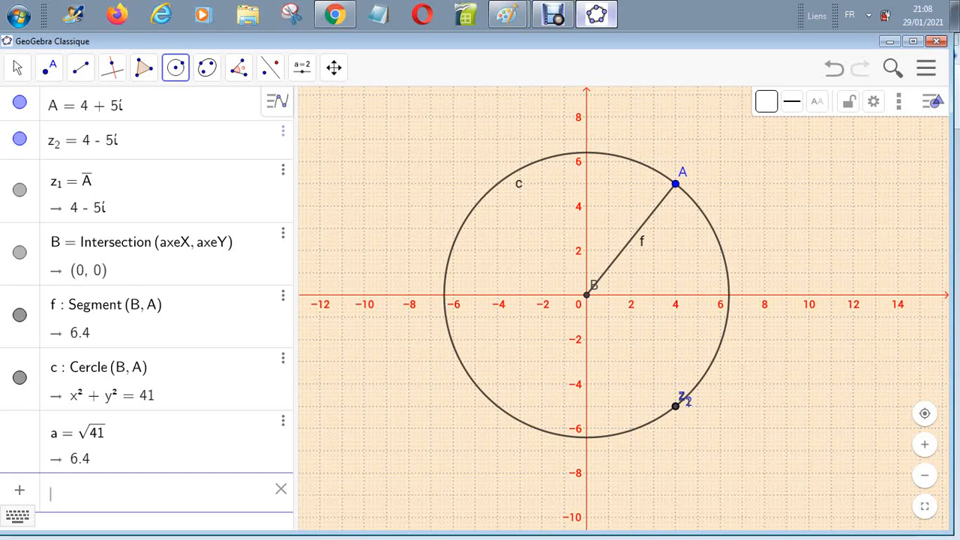
{"action": "type", "text": "opp"}
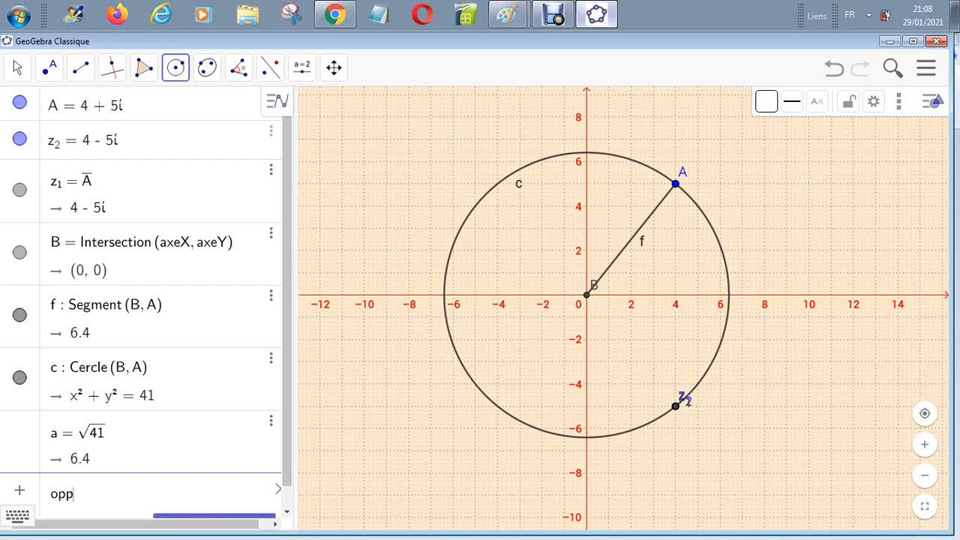
{"action": "type", "text": "osé"}
{"action": "key", "text": "BackSpace"}
{"action": "key", "text": "BackSpace"}
{"action": "key", "text": "BackSpace"}
{"action": "key", "text": "BackSpace"}
{"action": "key", "text": "BackSpace"}
{"action": "key", "text": "BackSpace"}
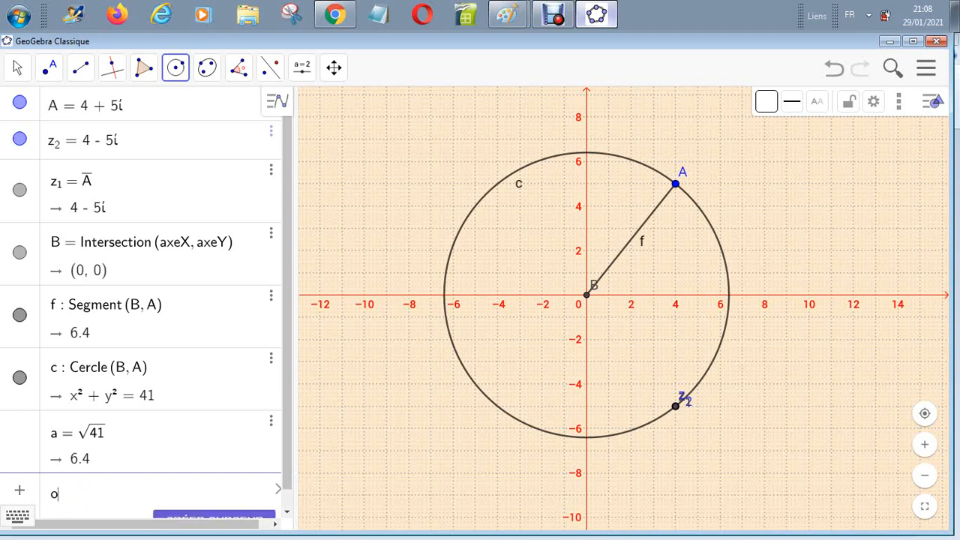
Plot the opposite of complex number A by entering the expression -(A)
{"action": "type", "text": "_"}
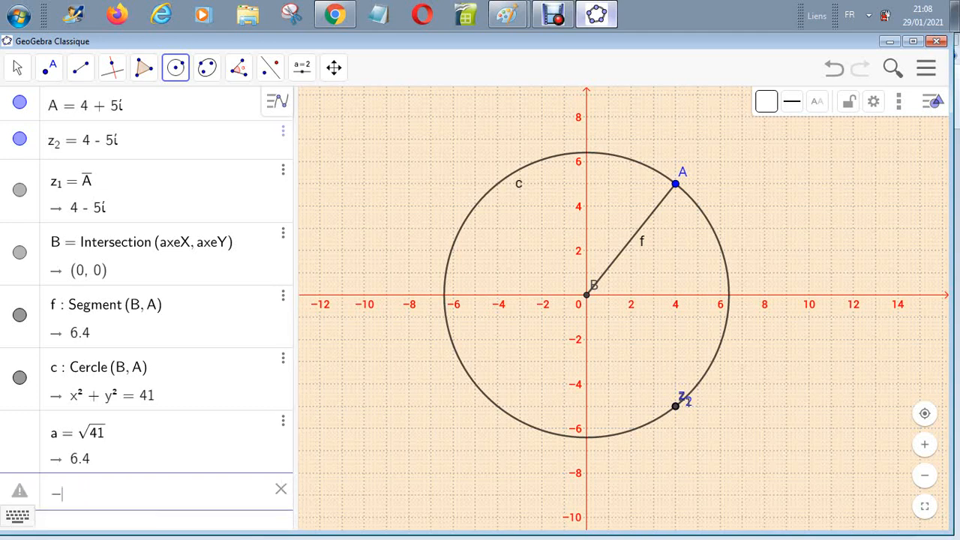
{"action": "type", "text": "(A"}
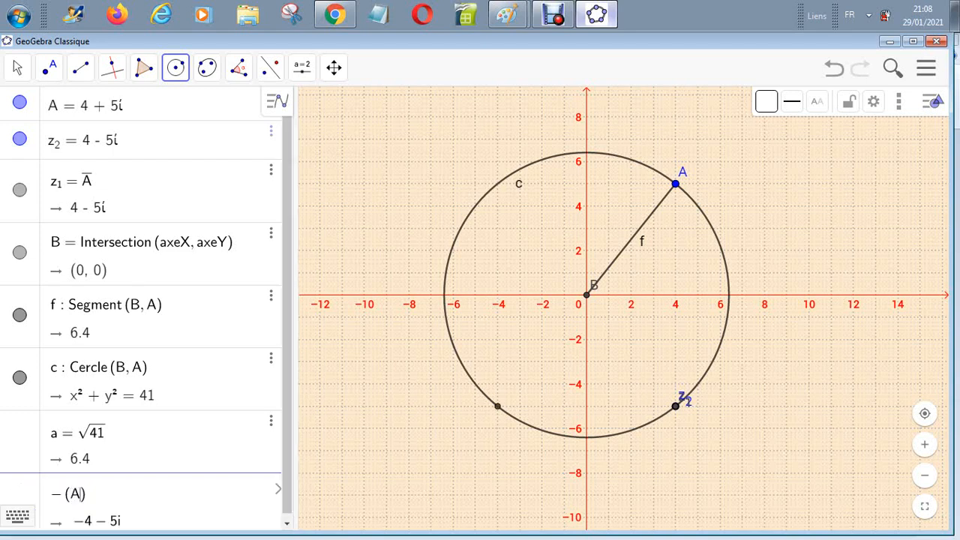
{"action": "key", "text": "Return"}
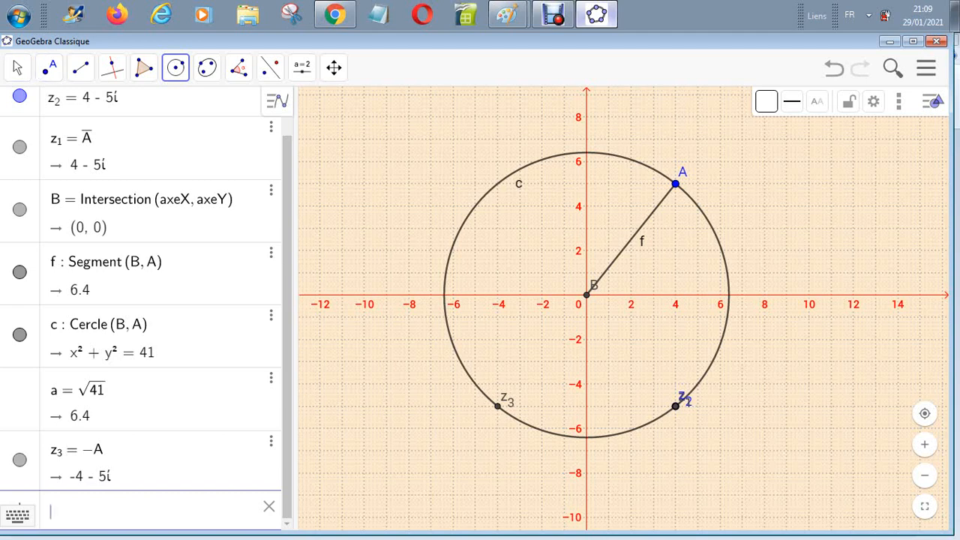
Draw a segment from point B at the origin to the conjugate point z₂
{"action": "left_click", "coordinate": [80, 68]}
{"action": "mouse_move", "coordinate": [112, 67]}
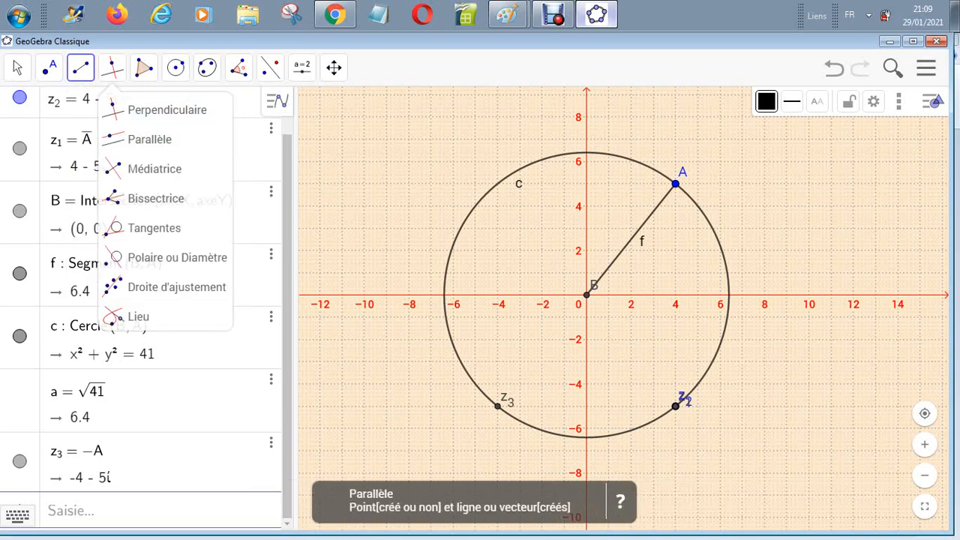
{"action": "left_click", "coordinate": [586, 295]}
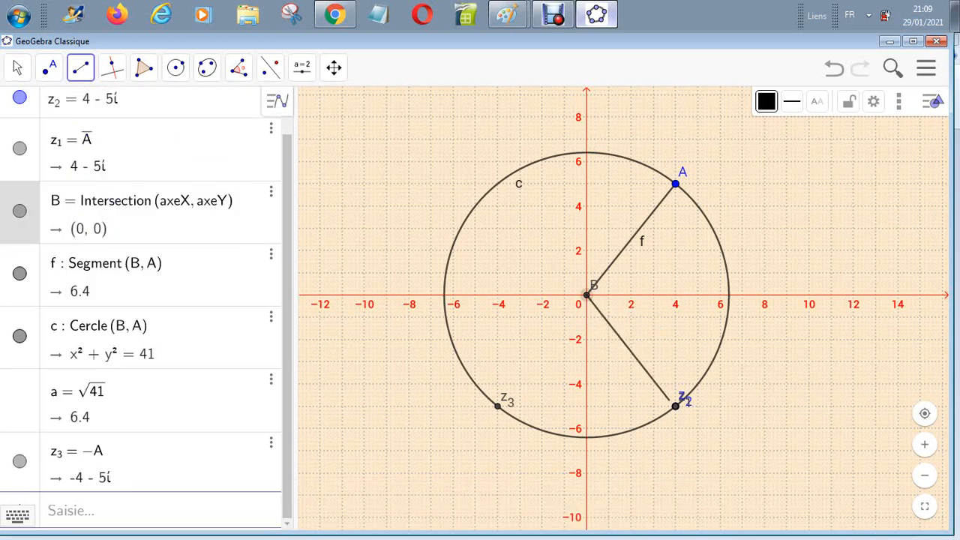
{"action": "left_click", "coordinate": [676, 406]}
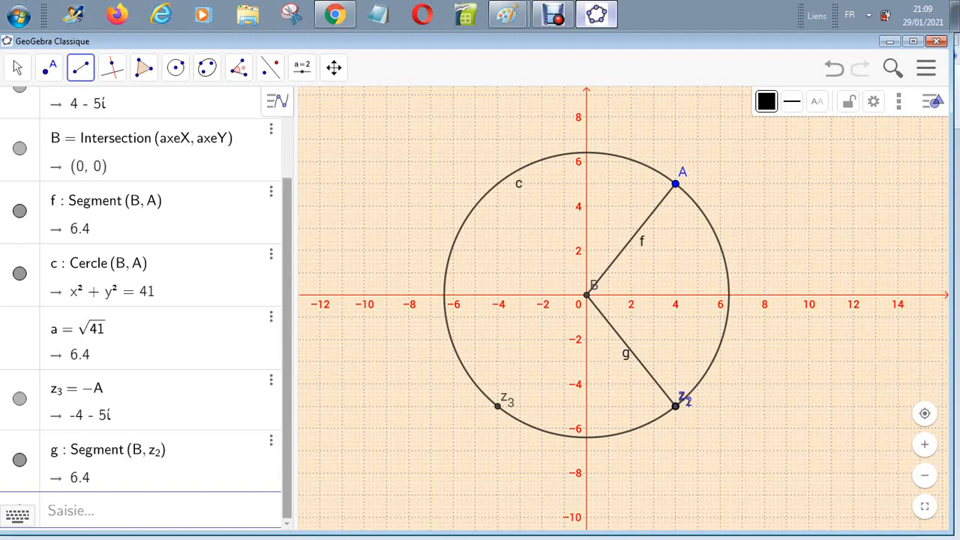
Rename the axes' intersection point at the origin as O
{"action": "scroll", "coordinate": [146, 308], "scroll_direction": "up", "scroll_amount": 3}
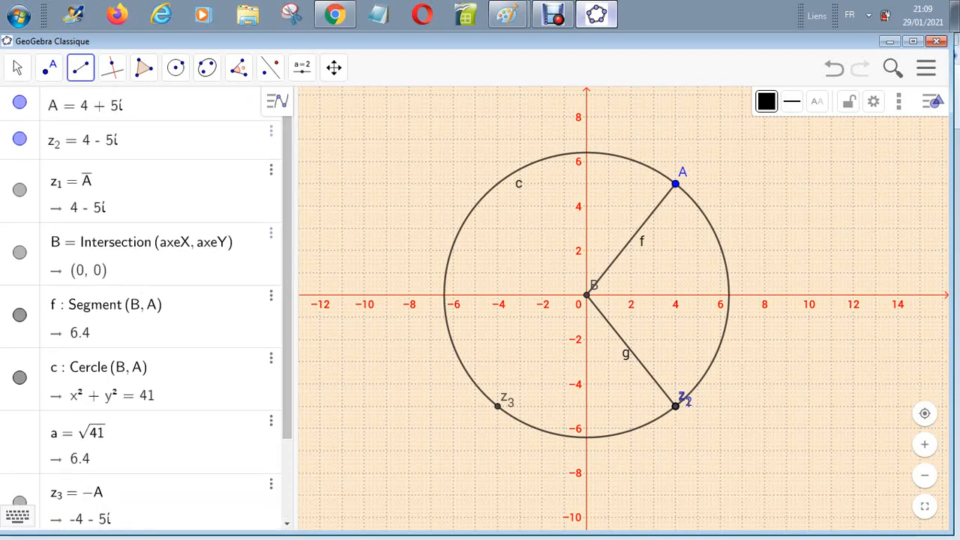
{"action": "left_click", "coordinate": [57, 145]}
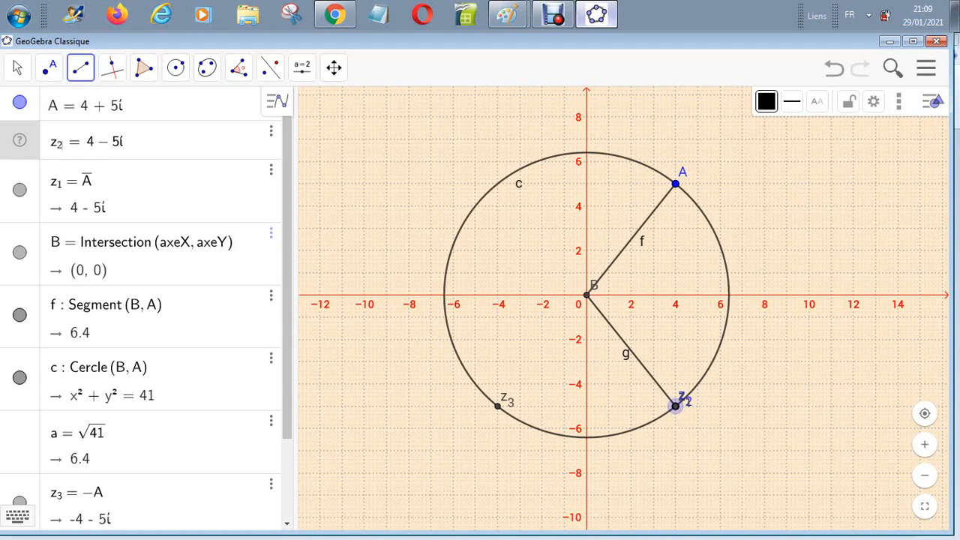
{"action": "left_click", "coordinate": [57, 243]}
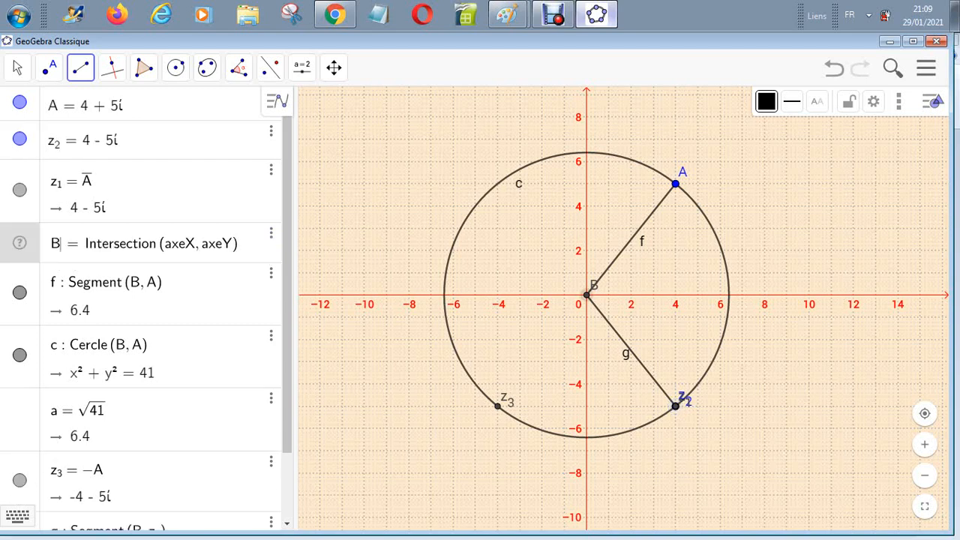
{"action": "key", "text": "BackSpace"}
{"action": "type", "text": "O"}
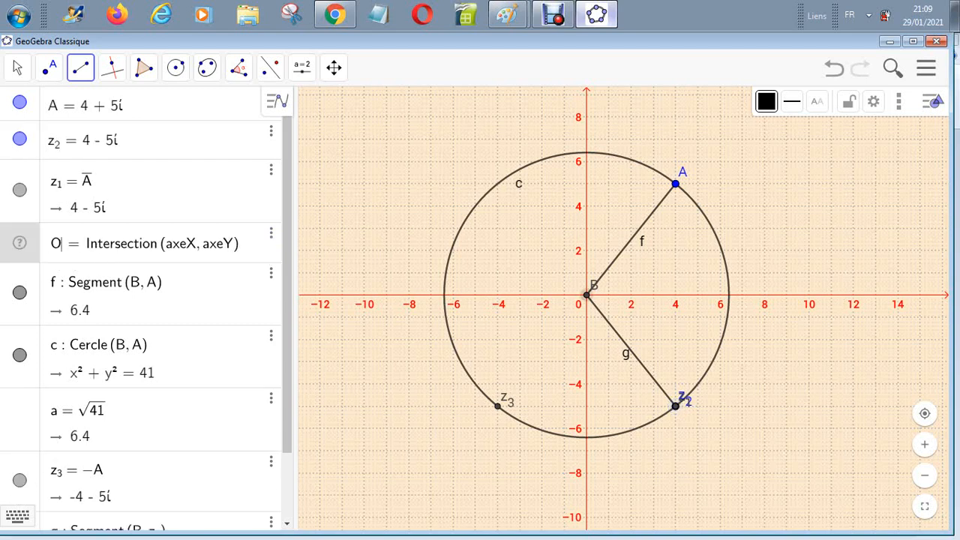
{"action": "key", "text": "Return"}
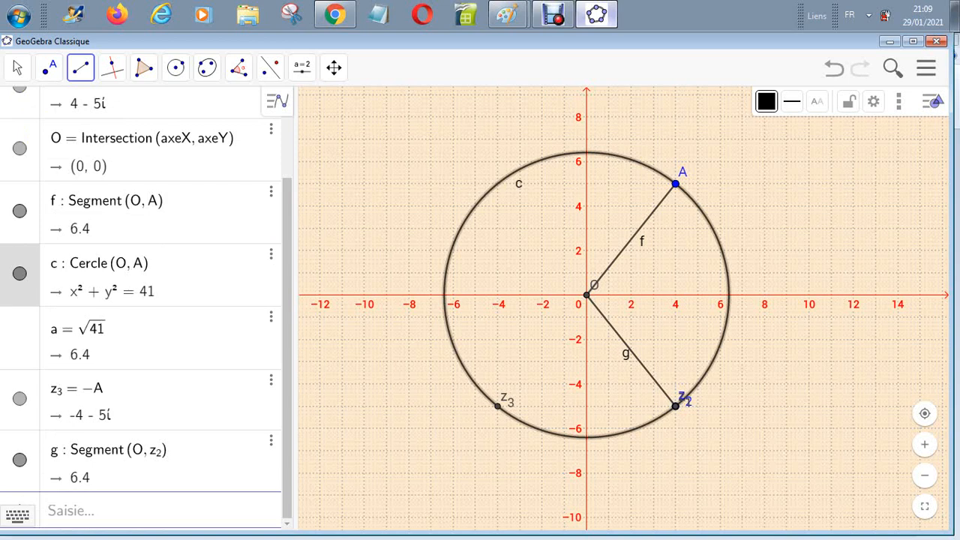
Rename the complex number z₂, defined as 4 - 5i, as B
{"action": "scroll", "coordinate": [142, 308], "scroll_direction": "up", "scroll_amount": 3}
{"action": "scroll", "coordinate": [143, 308], "scroll_direction": "up", "scroll_amount": 1}
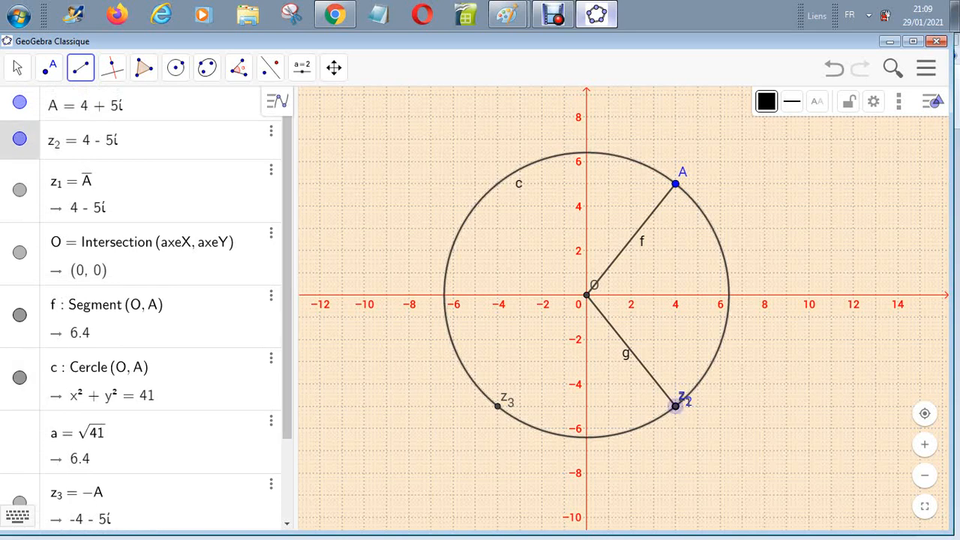
{"action": "left_click", "coordinate": [83, 141]}
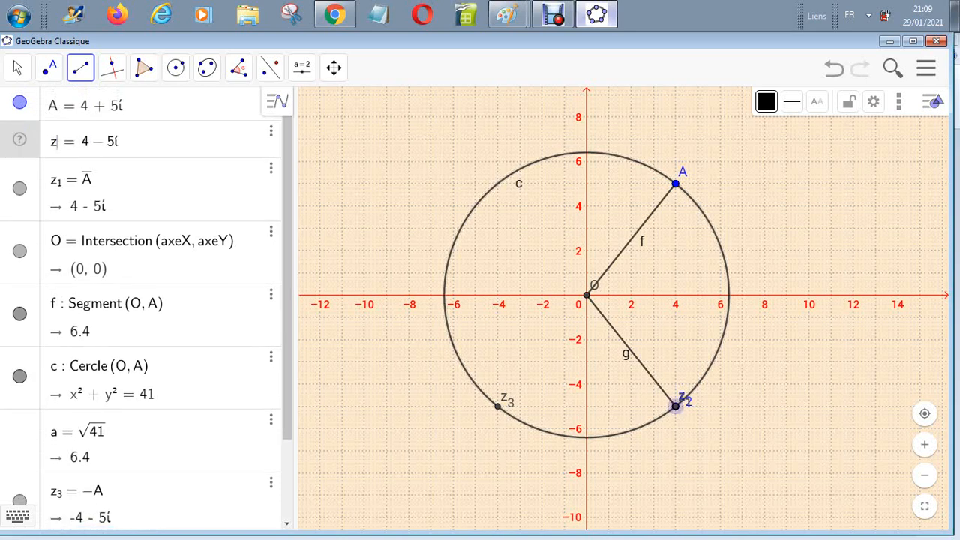
{"action": "key", "text": "BackSpace"}
{"action": "type", "text": "B"}
{"action": "key", "text": "Return"}
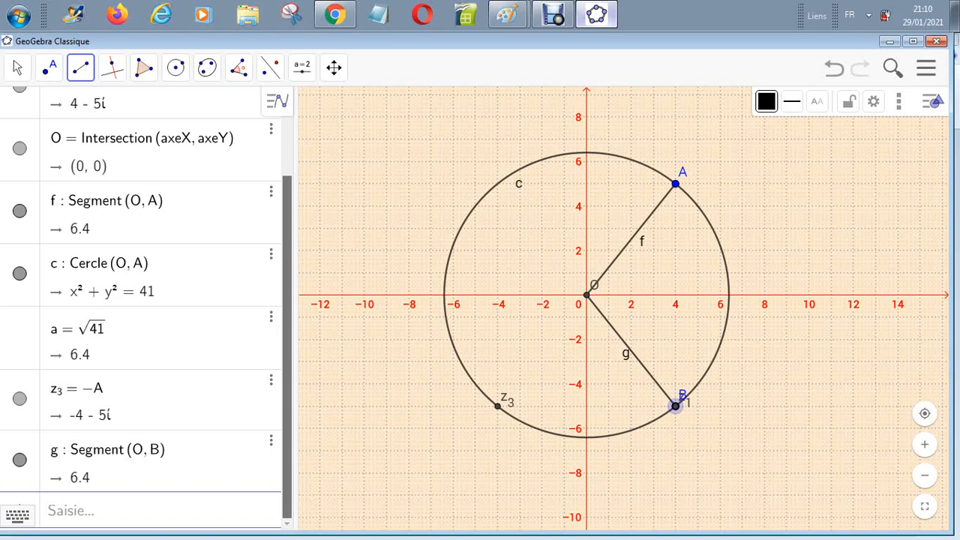
Rename the complex number z₃, defined as the opposite of A, as C
{"action": "scroll", "coordinate": [142, 300], "scroll_direction": "up", "scroll_amount": 3}
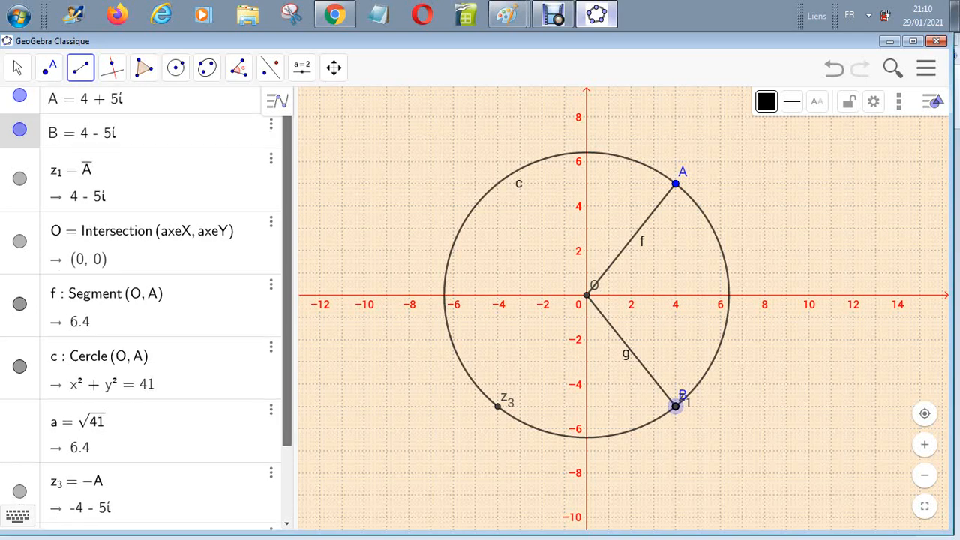
{"action": "scroll", "coordinate": [143, 308], "scroll_direction": "down", "scroll_amount": 2}
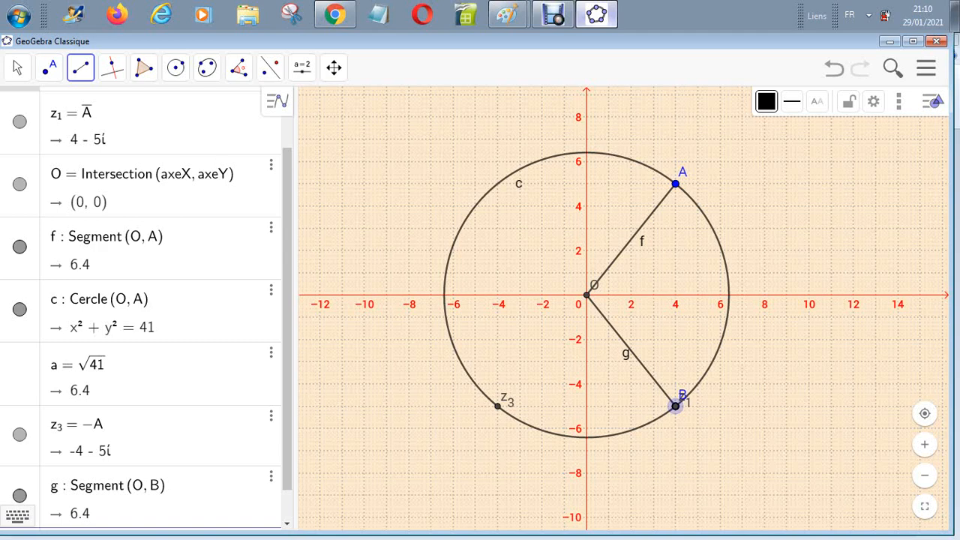
{"action": "left_click", "coordinate": [113, 426]}
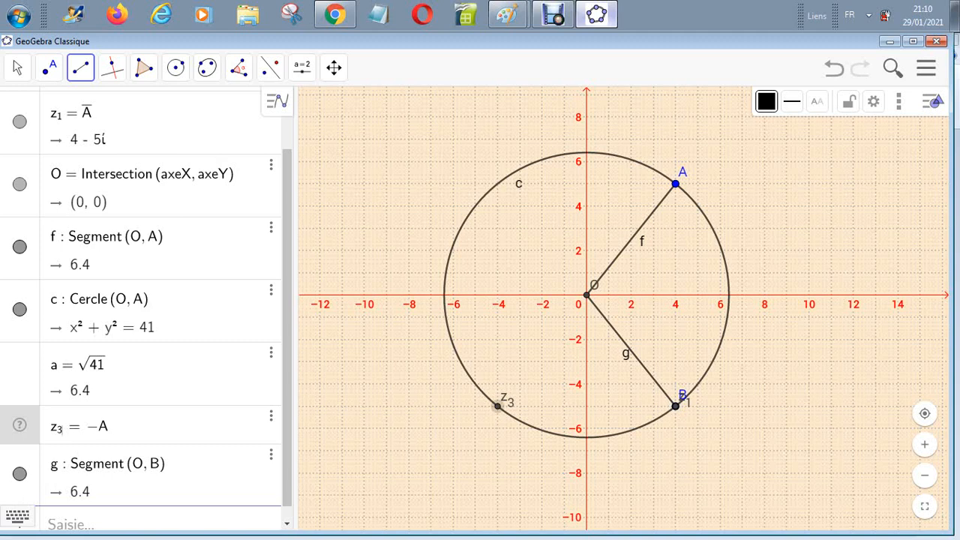
{"action": "key", "text": "BackSpace"}
{"action": "key", "text": "BackSpace"}
{"action": "key", "text": "BackSpace"}
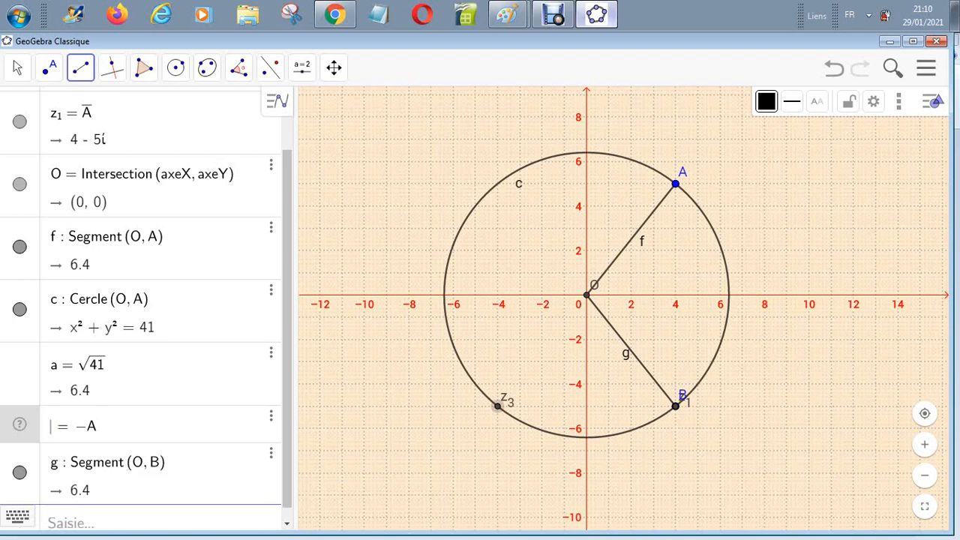
{"action": "type", "text": "C"}
{"action": "key", "text": "Return"}
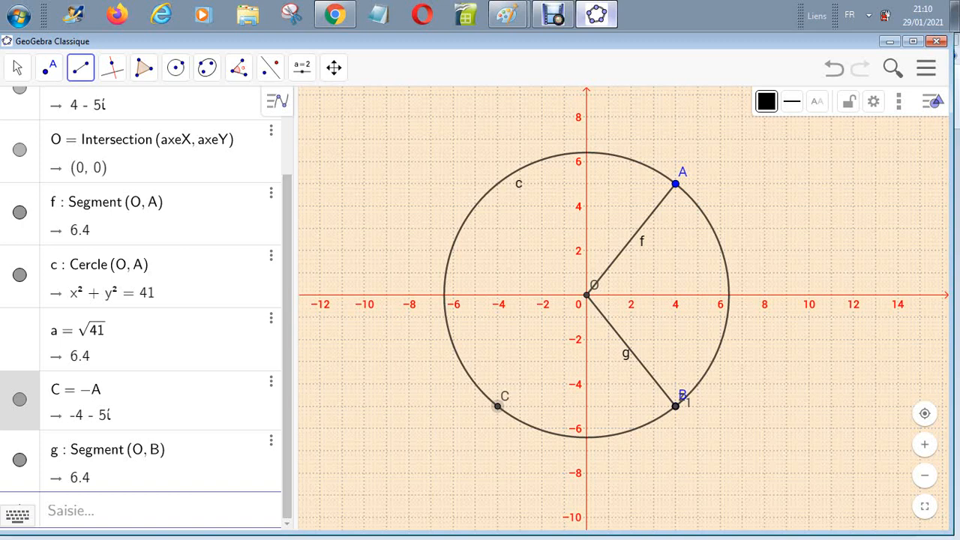
{"action": "left_click_drag", "start_coordinate": [288, 345], "coordinate": [287, 269]}
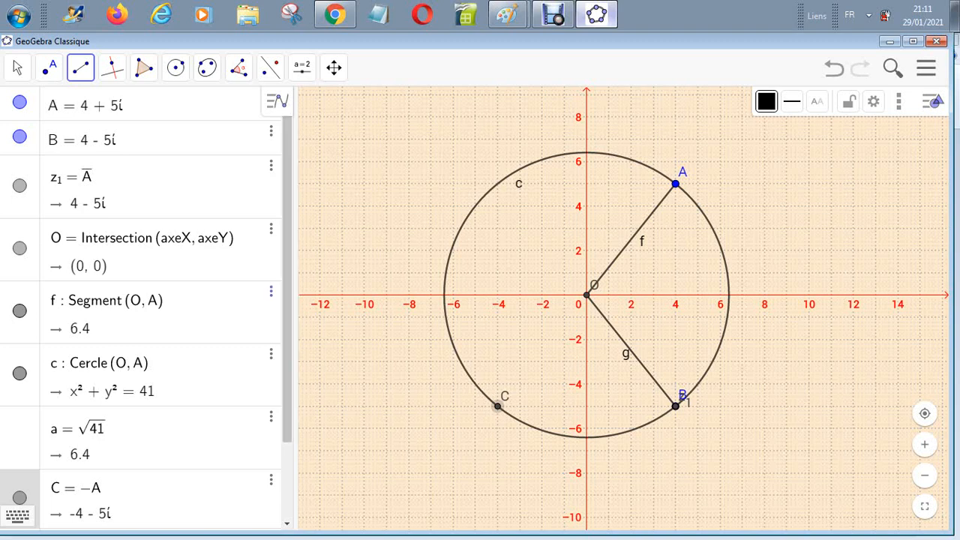
Rename the complex number z₁, defined as the conjugate of A, as D
{"action": "left_click", "coordinate": [87, 178]}
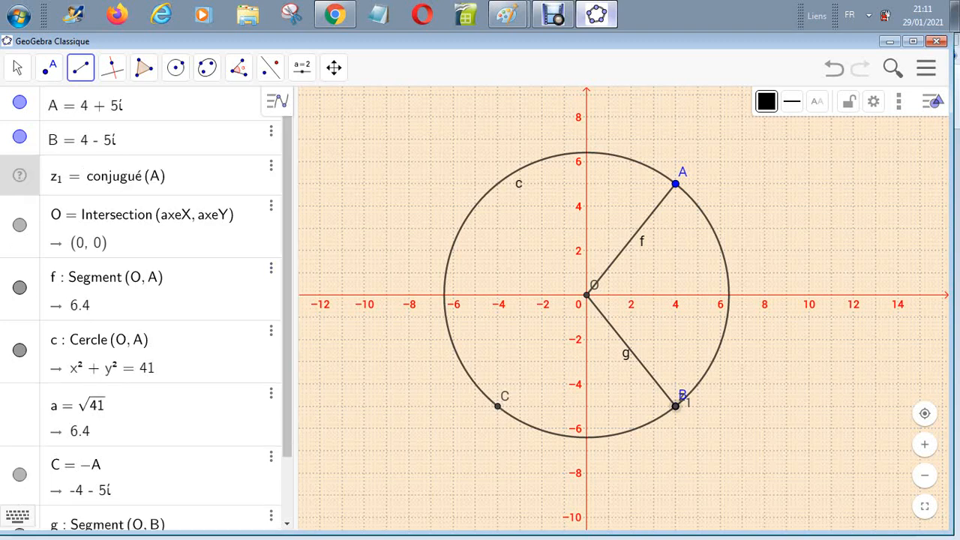
{"action": "key", "text": "BackSpace"}
{"action": "key", "text": "BackSpace"}
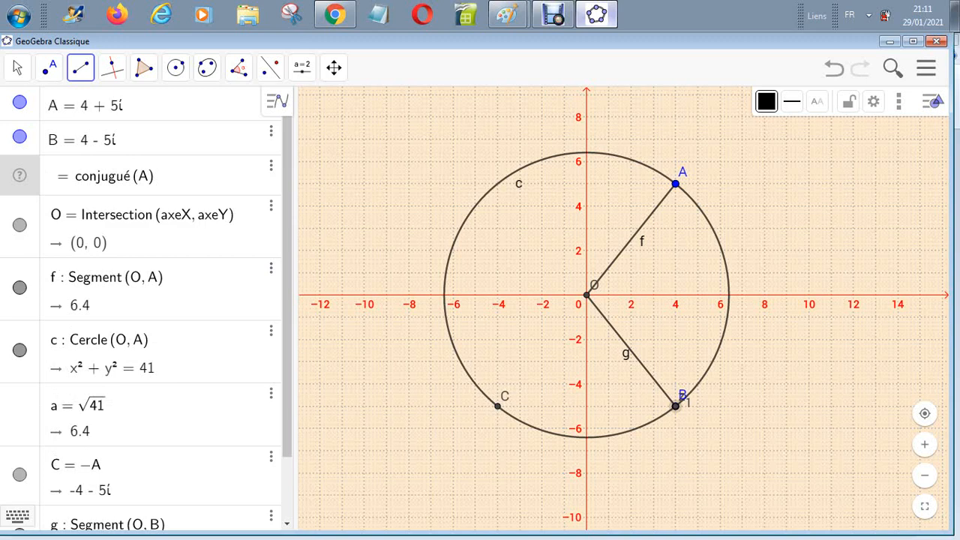
{"action": "type", "text": "D"}
{"action": "key", "text": "Return"}
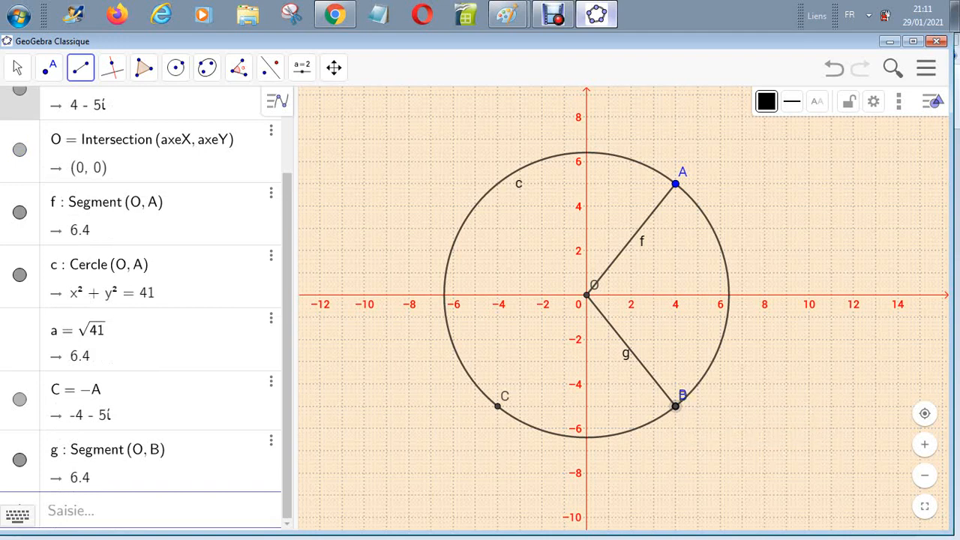
Undo the stray point placed beside segment g together with the renaming of the origin, conjugate and opposite points
{"action": "left_click", "coordinate": [650, 381]}
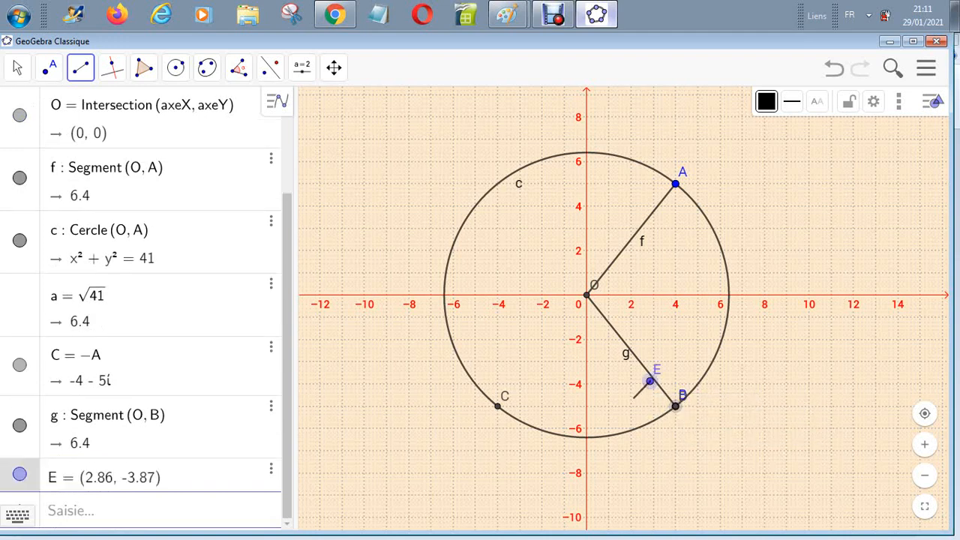
{"action": "key", "text": "Escape"}
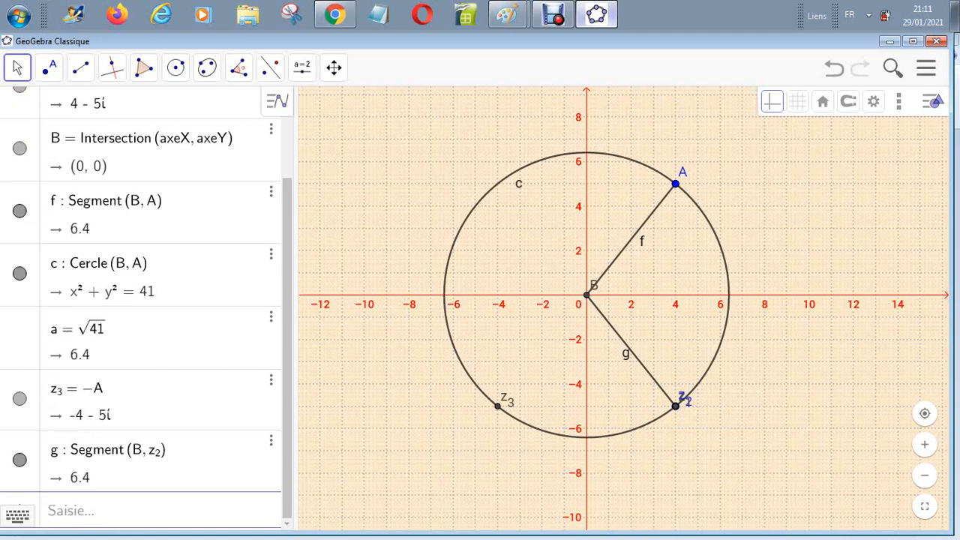
{"action": "left_click", "coordinate": [90, 103]}
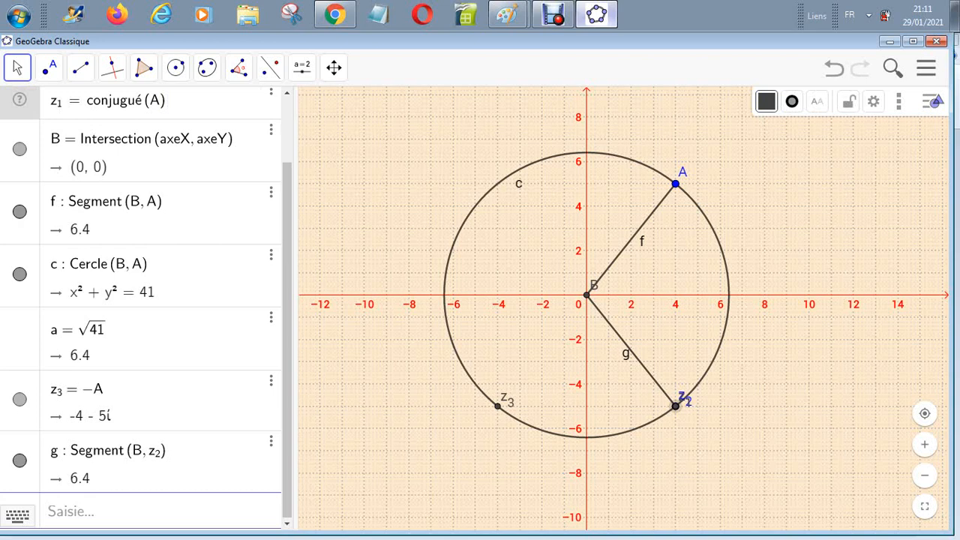
{"action": "left_click", "coordinate": [654, 381]}
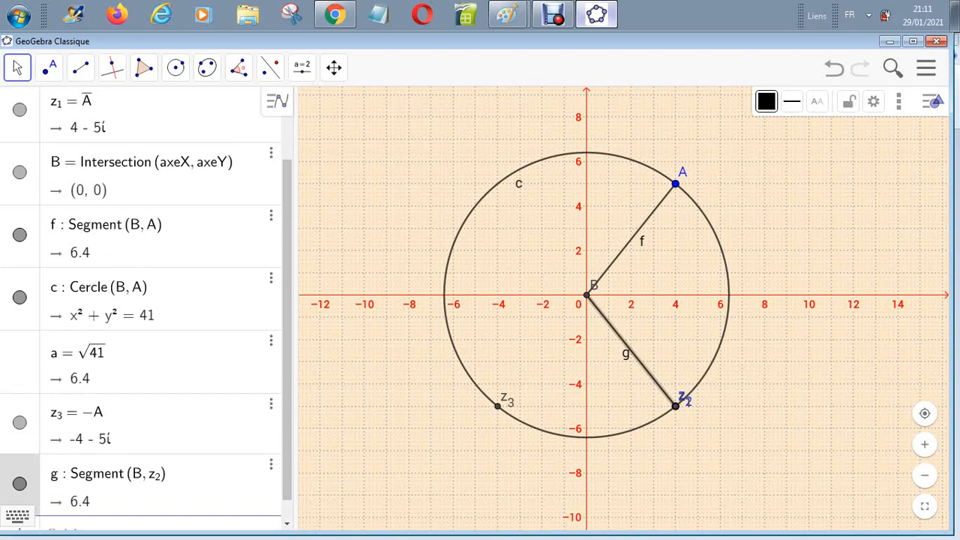
Hide segment g, which joins the origin to the conjugate point z₂
{"action": "scroll", "coordinate": [140, 308], "scroll_direction": "up", "scroll_amount": 3}
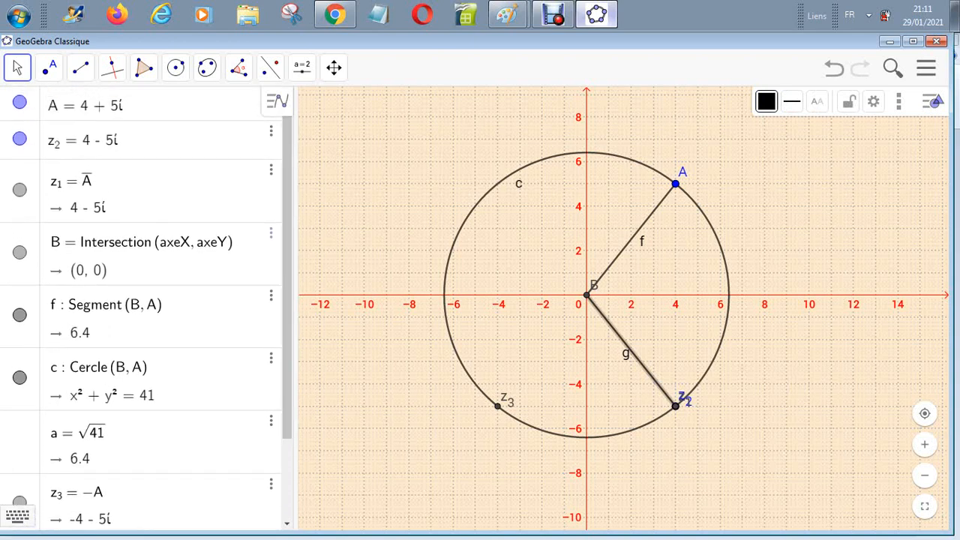
{"action": "left_click", "coordinate": [19, 315]}
{"action": "left_click", "coordinate": [20, 315]}
{"action": "scroll", "coordinate": [143, 315], "scroll_direction": "down", "scroll_amount": 3}
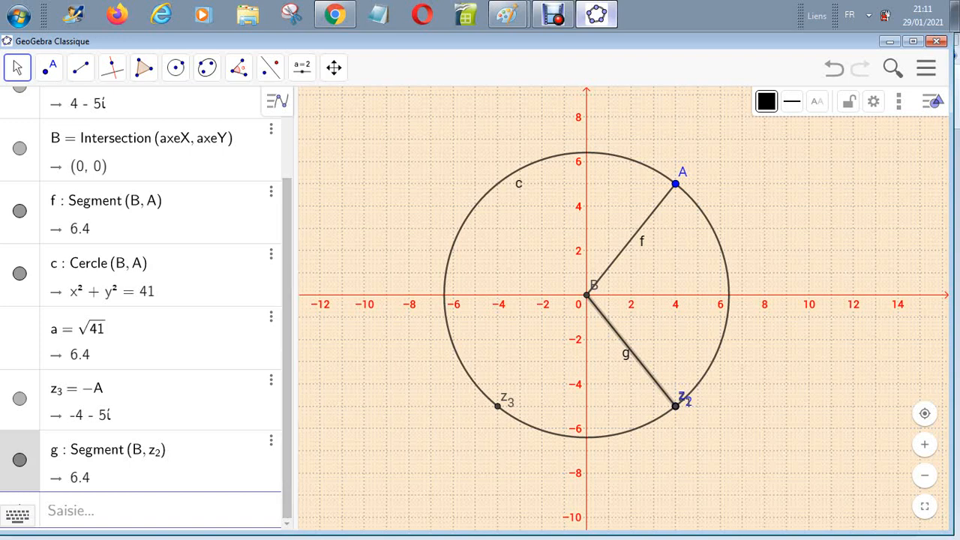
{"action": "left_click", "coordinate": [19, 460]}
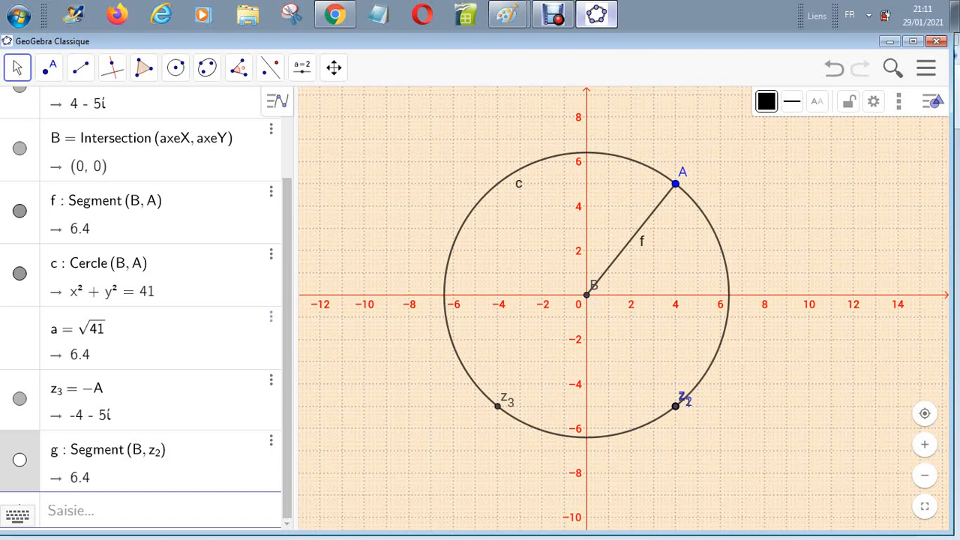
Delete the duplicate complex number z₂, entered directly as 4 - 5i
{"action": "scroll", "coordinate": [141, 307], "scroll_direction": "up", "scroll_amount": 3}
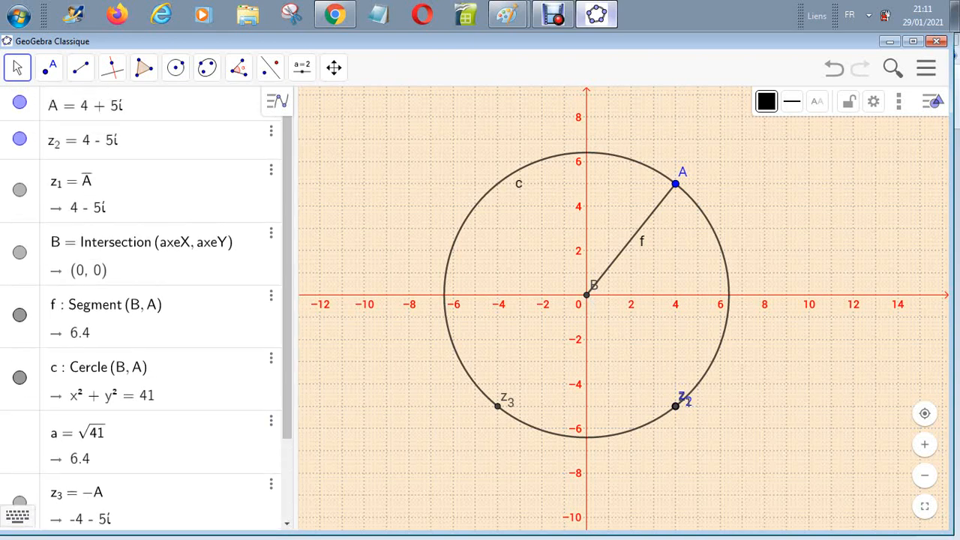
{"action": "left_click", "coordinate": [19, 139]}
{"action": "left_click", "coordinate": [271, 132]}
{"action": "left_click", "coordinate": [326, 160]}
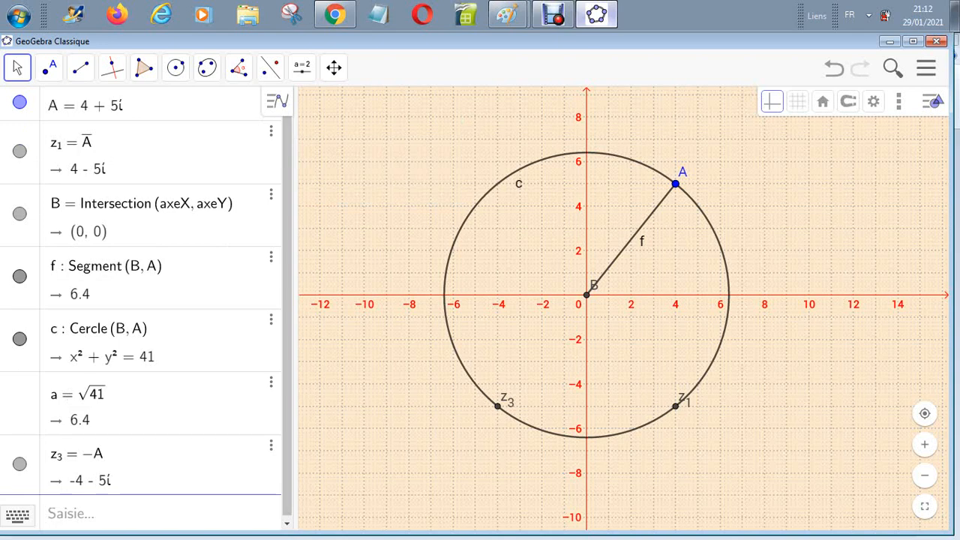
Rename z₁, the remaining conjugate of A, as D
{"action": "left_click", "coordinate": [105, 141]}
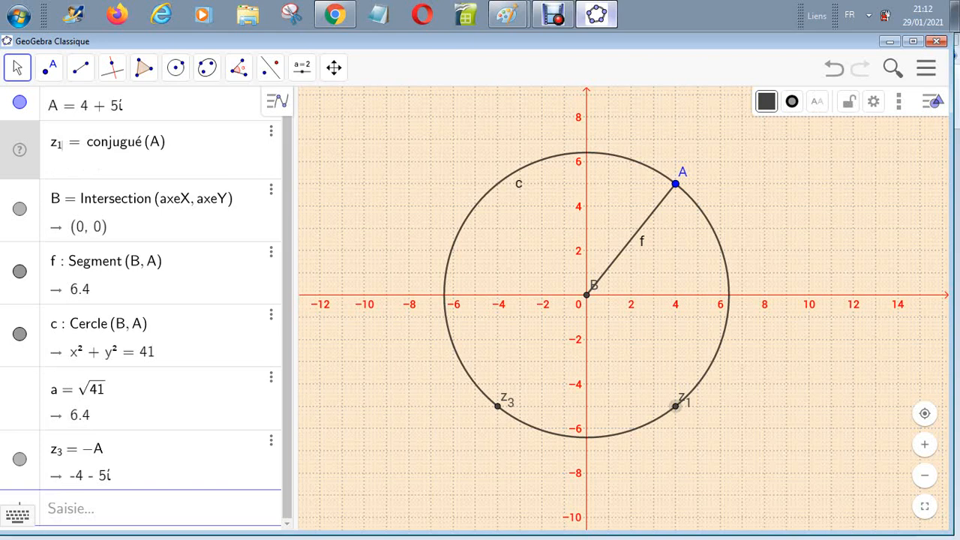
{"action": "key", "text": "BackSpace"}
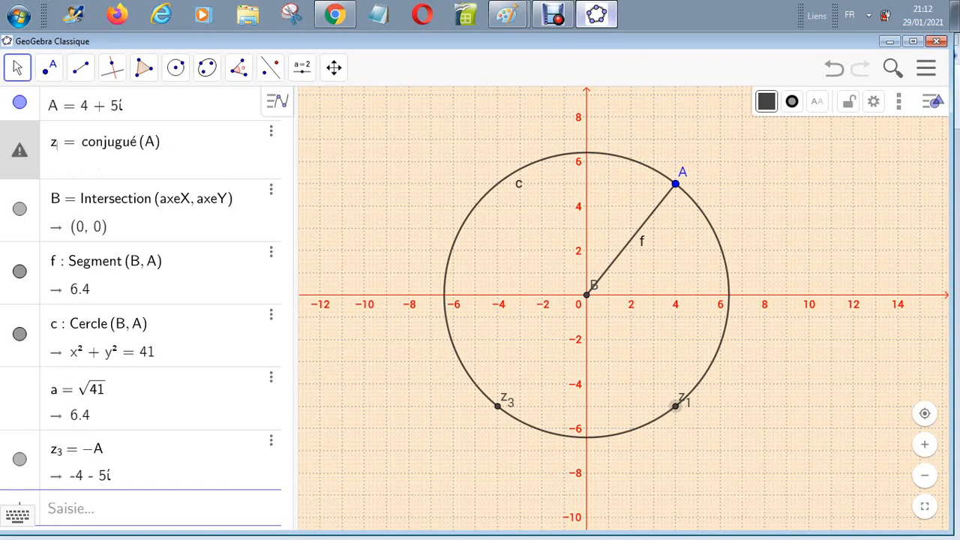
{"action": "type", "text": "D"}
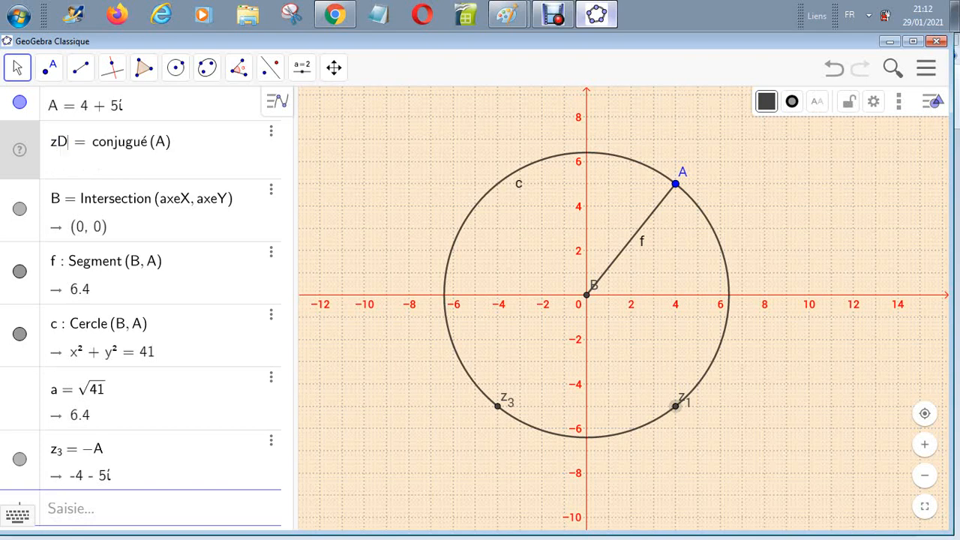
{"action": "key", "text": "BackSpace"}
{"action": "key", "text": "BackSpace"}
{"action": "type", "text": "D"}
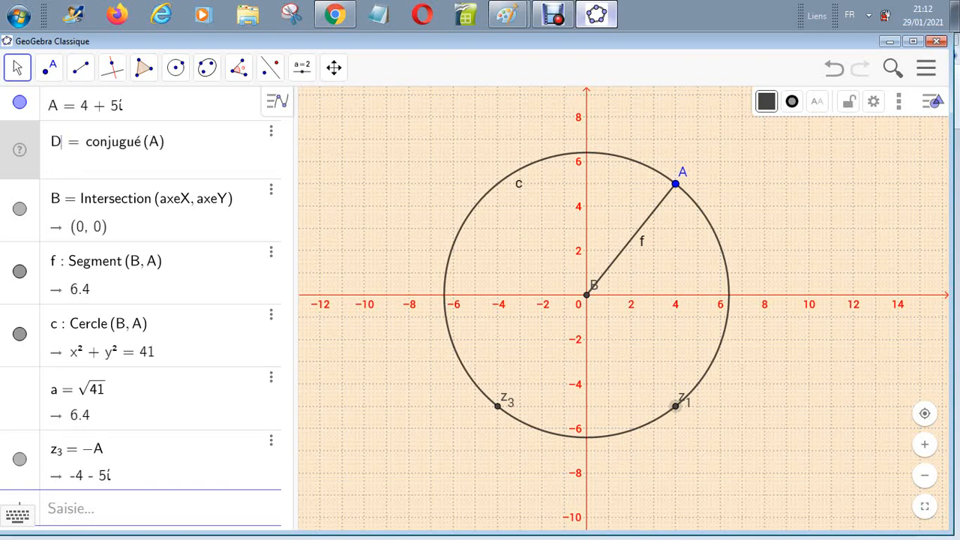
{"action": "key", "text": "Return"}
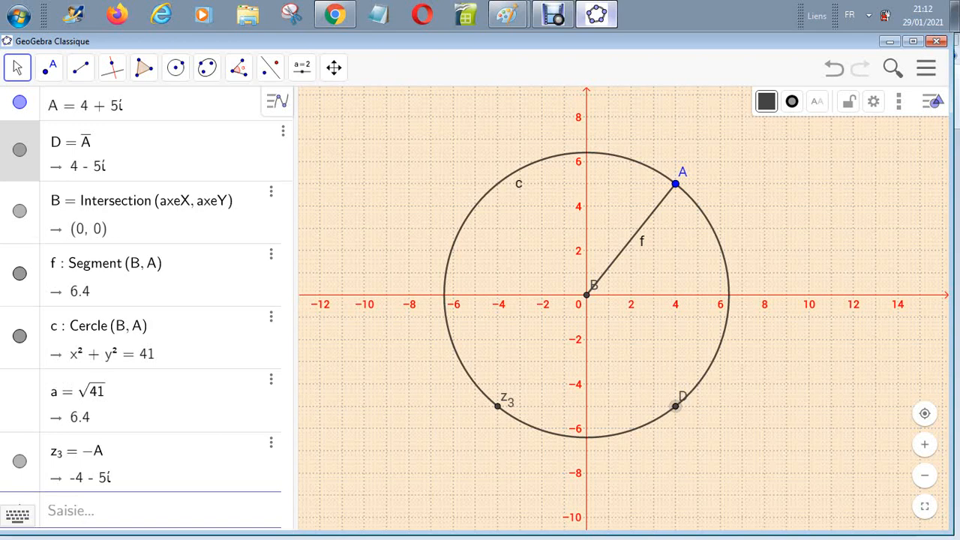
Rename the axes' intersection point B at the origin as O
{"action": "left_click", "coordinate": [60, 202]}
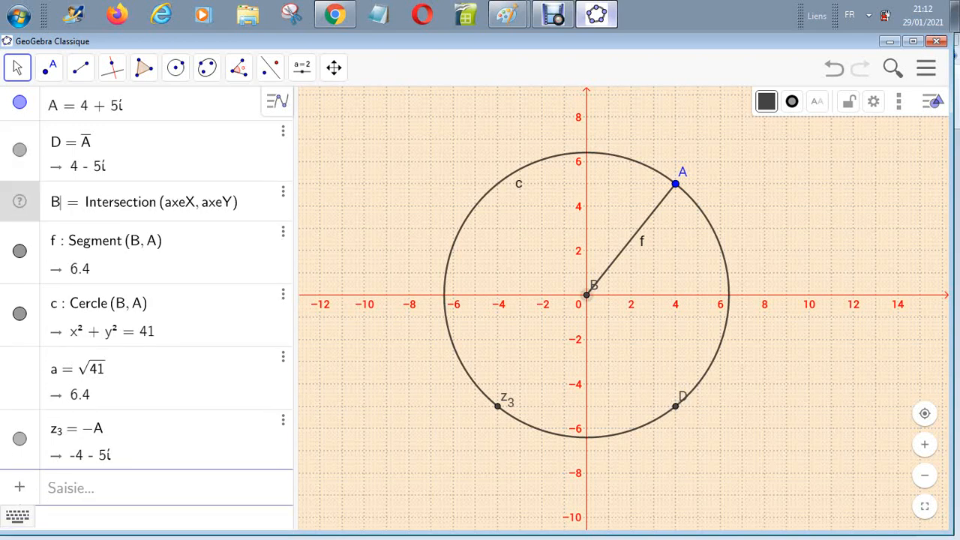
{"action": "key", "text": "BackSpace"}
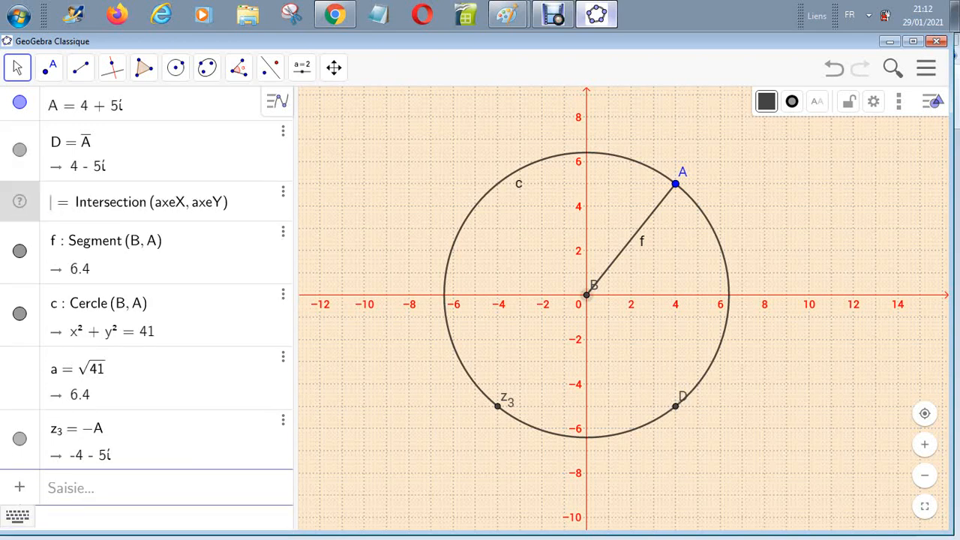
{"action": "type", "text": "O"}
{"action": "key", "text": "Return"}
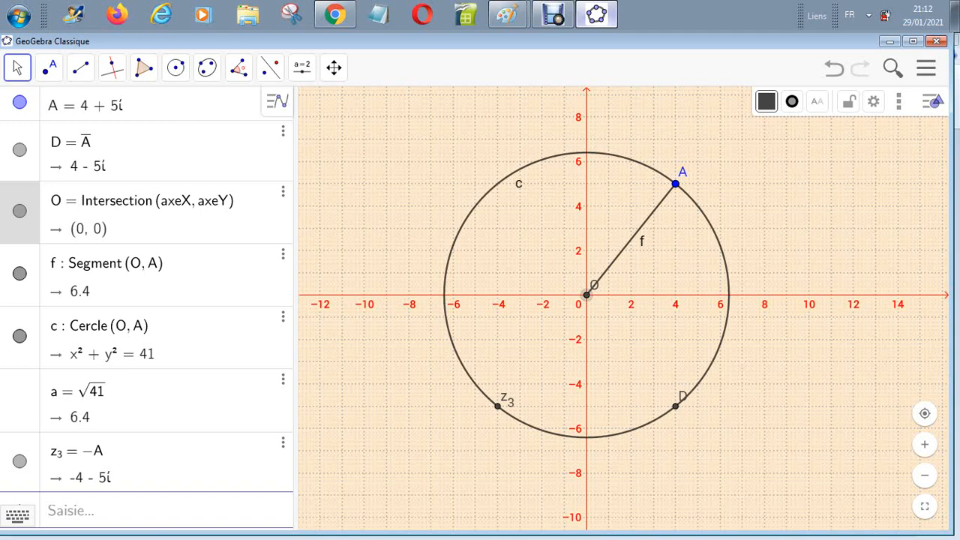
Rename the complex number z₃, defined as the opposite of A, as E
{"action": "left_click", "coordinate": [61, 451]}
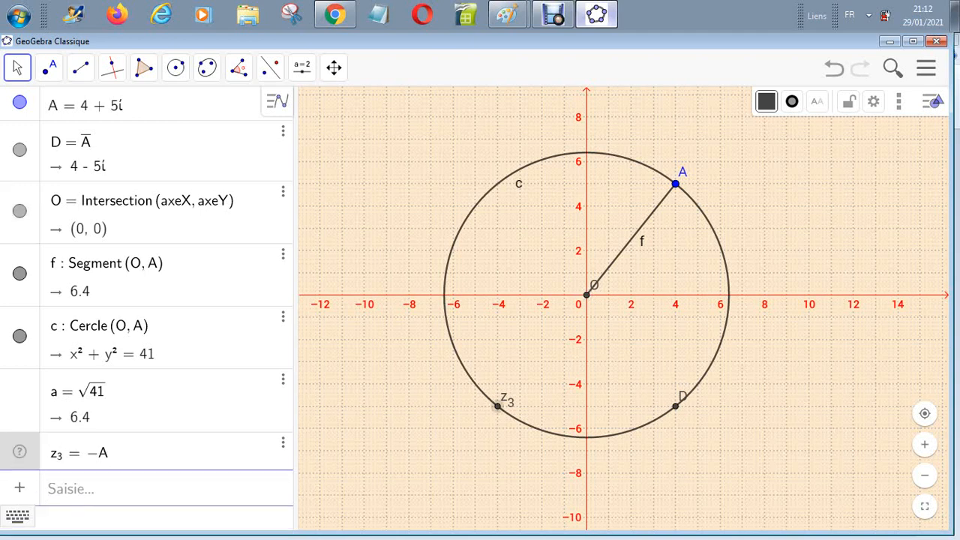
{"action": "key", "text": "BackSpace"}
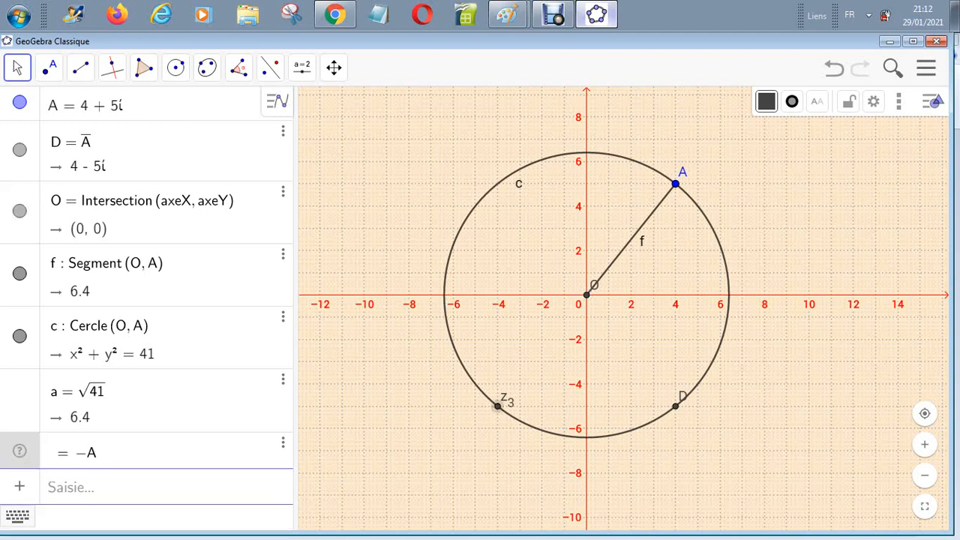
{"action": "type", "text": "E"}
{"action": "key", "text": "Return"}
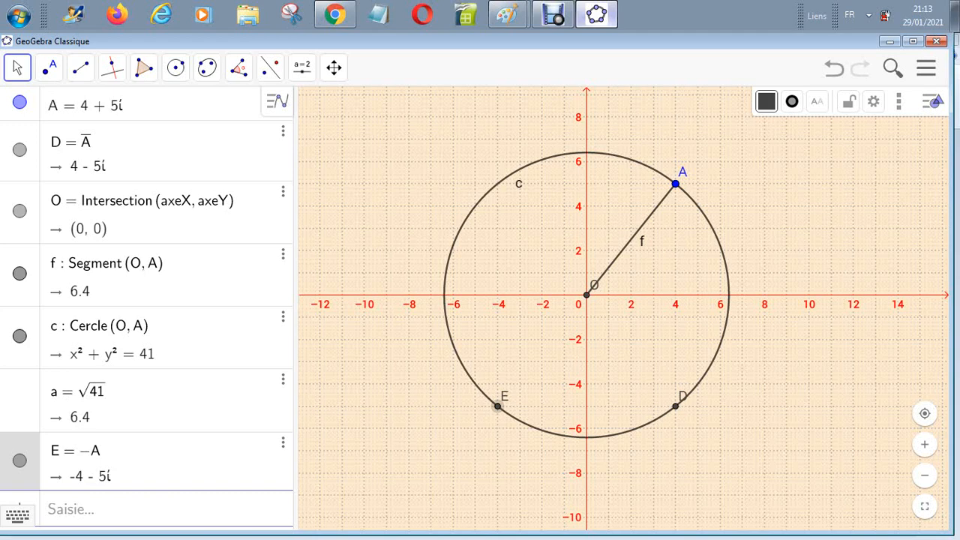
Create the segment from O to the conjugate point D with the command segment(O, D)
{"action": "left_click", "coordinate": [51, 509]}
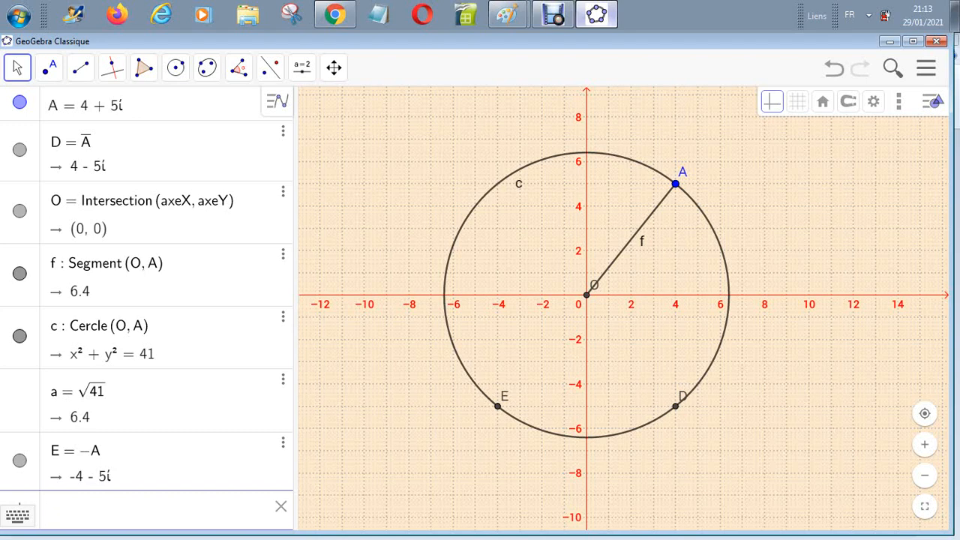
{"action": "type", "text": "se"}
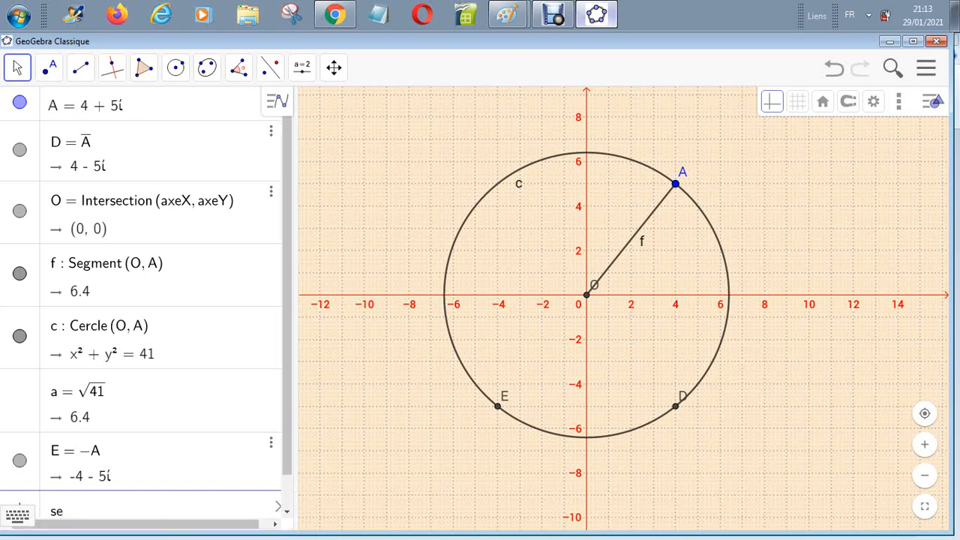
{"action": "type", "text": "ment ("}
{"action": "type", "text": "O, D"}
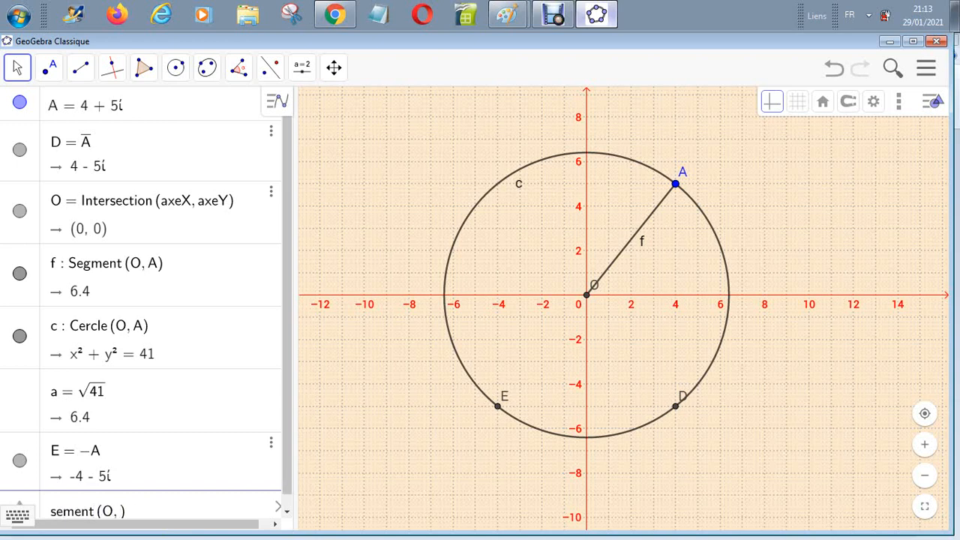
{"action": "key", "text": "Return"}
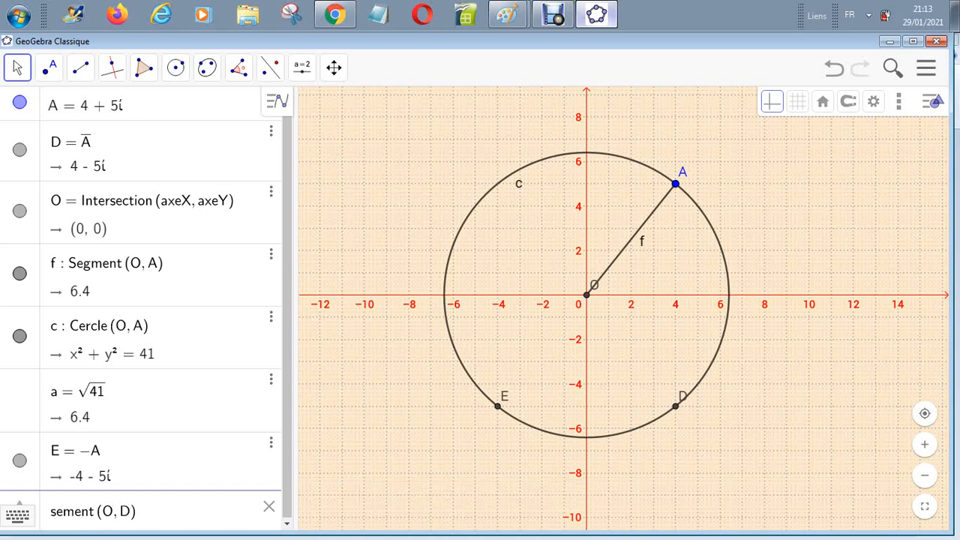
{"action": "left_click", "coordinate": [63, 511]}
{"action": "type", "text": "g"}
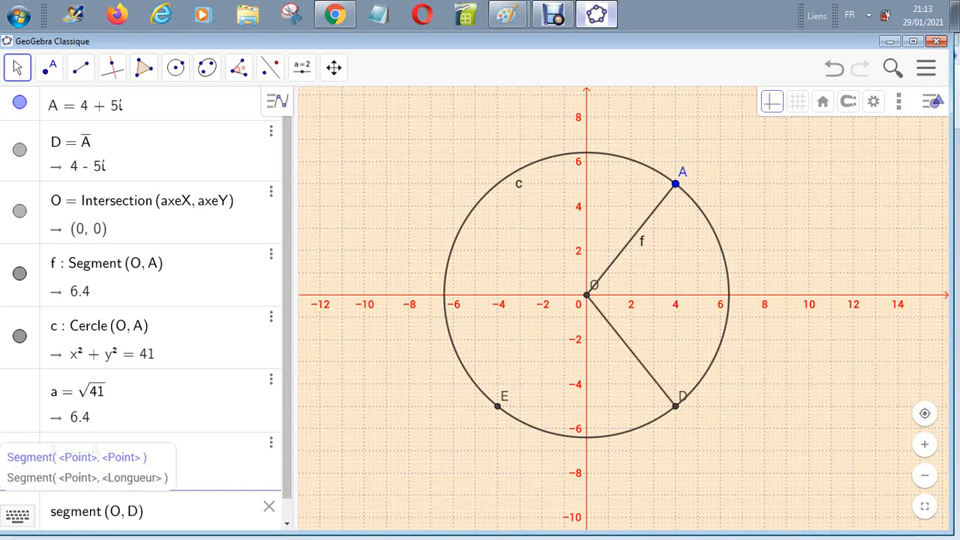
{"action": "key", "text": "Return"}
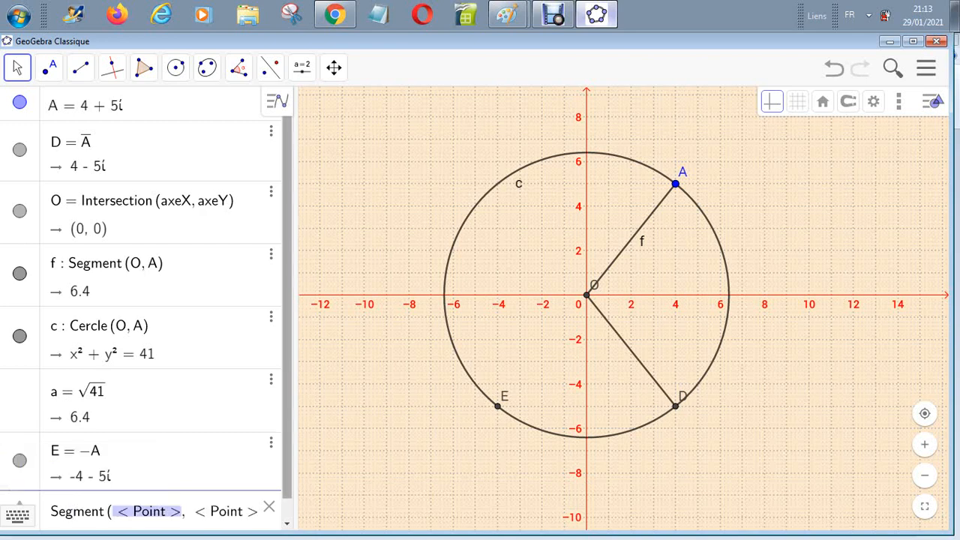
{"action": "key", "text": "Return"}
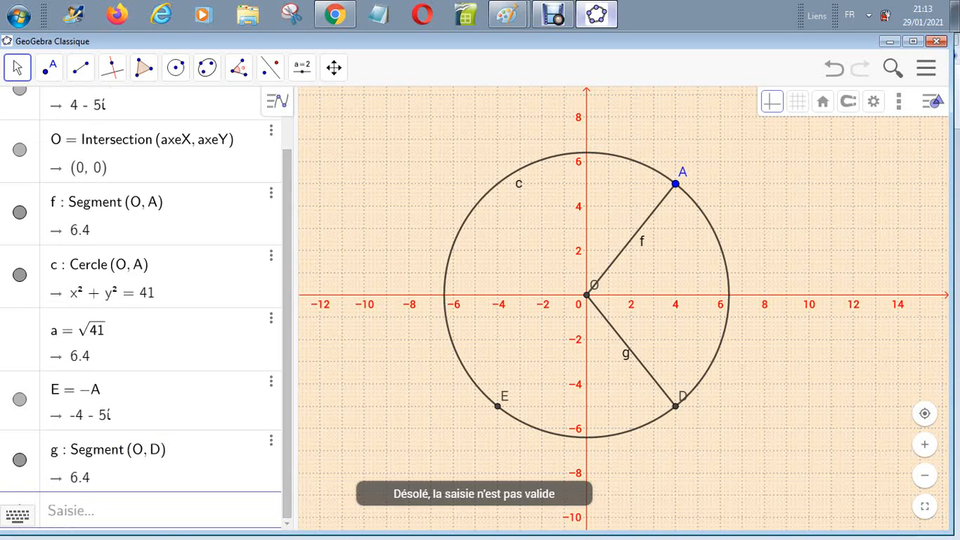
Draw a vector from O to a new point on the circle at about (5.64, 3.04)
{"action": "left_click", "coordinate": [136, 511]}
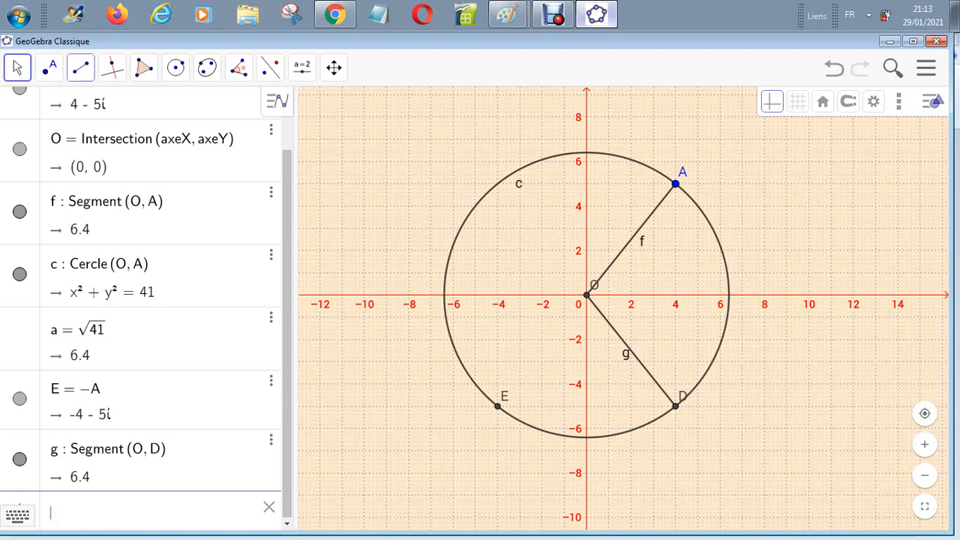
{"action": "left_click", "coordinate": [80, 68]}
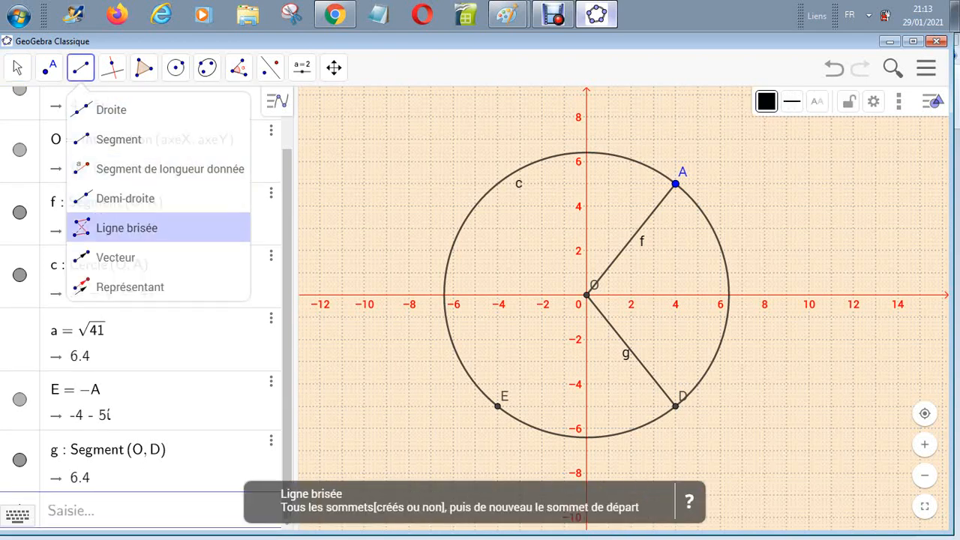
{"action": "left_click", "coordinate": [116, 257]}
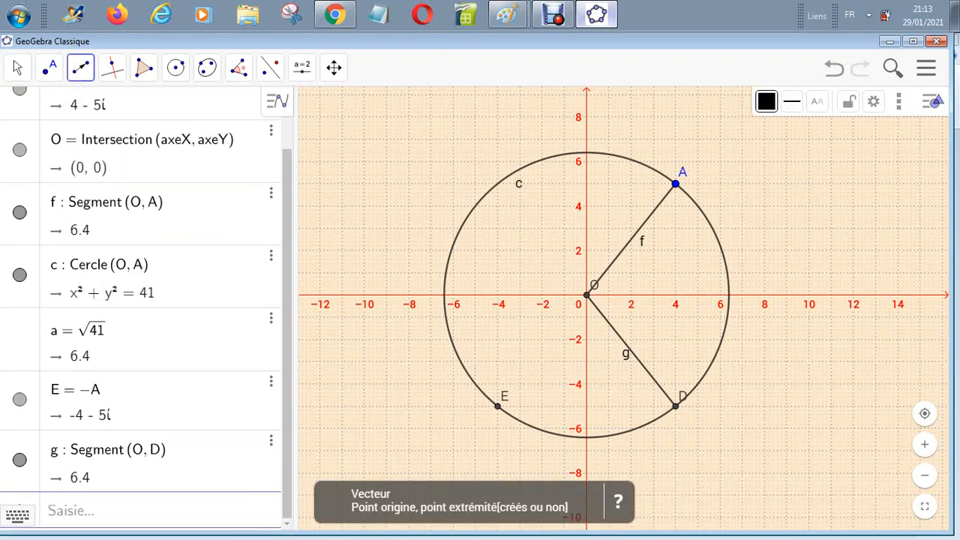
{"action": "left_click", "coordinate": [587, 295]}
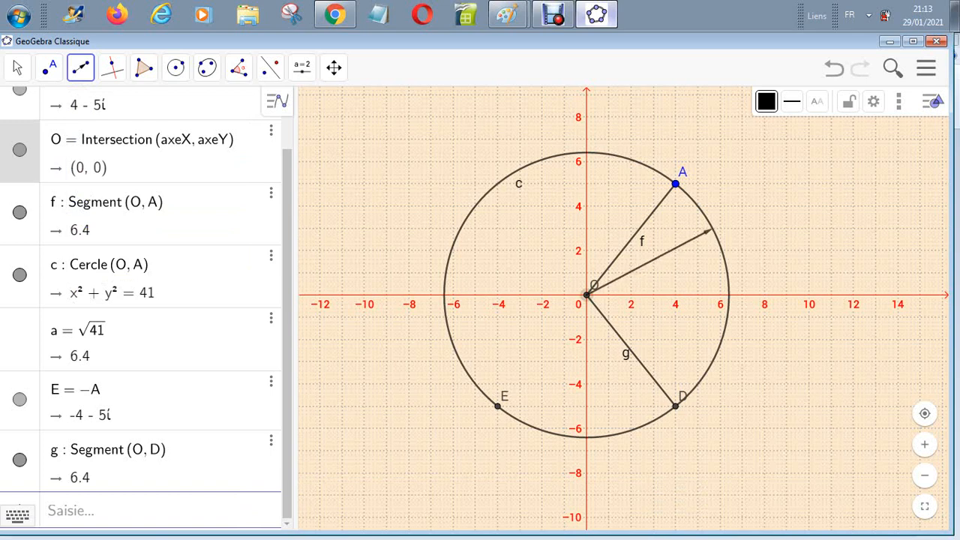
{"action": "left_click", "coordinate": [710, 228]}
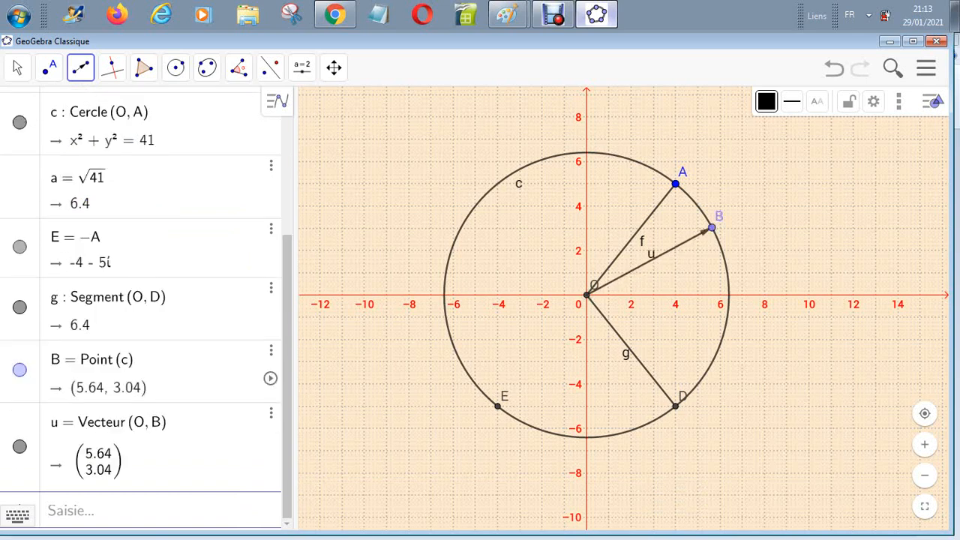
Draw a vector from O to a new point on the circle at about (6.07, -2.02)
{"action": "left_click", "coordinate": [587, 295]}
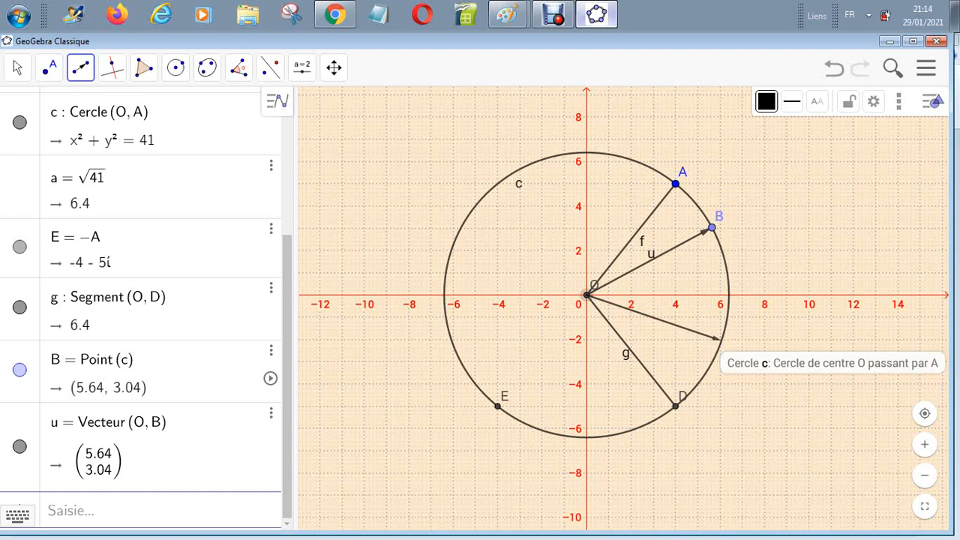
{"action": "left_click", "coordinate": [721, 340]}
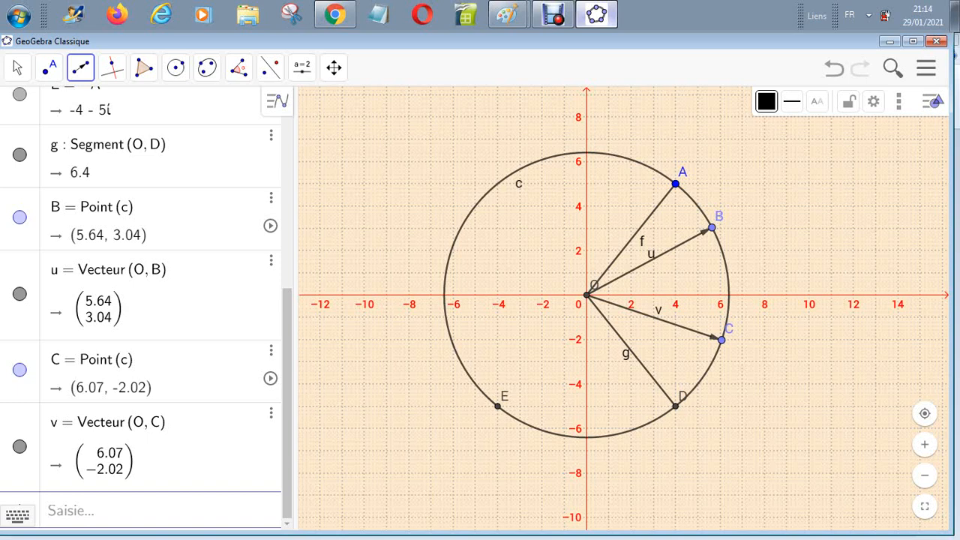
Draw a segment from B down to a new point on the circle at about (5.7, -2.92)
{"action": "left_click", "coordinate": [81, 68]}
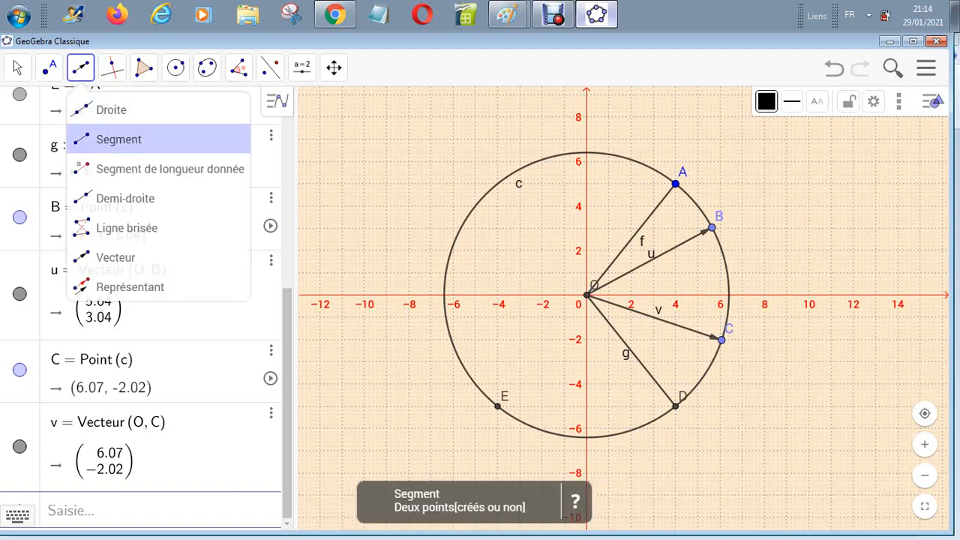
{"action": "left_click", "coordinate": [119, 139]}
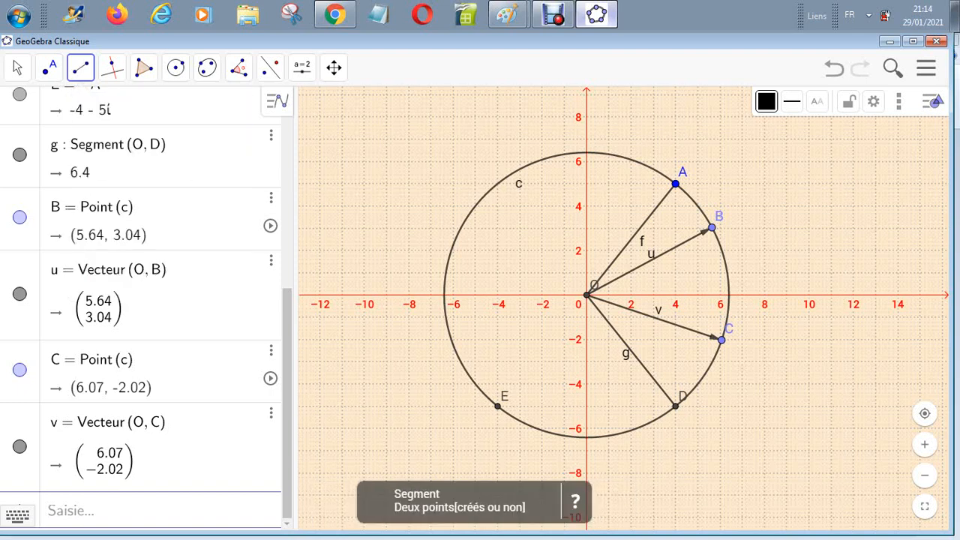
{"action": "left_click", "coordinate": [712, 228]}
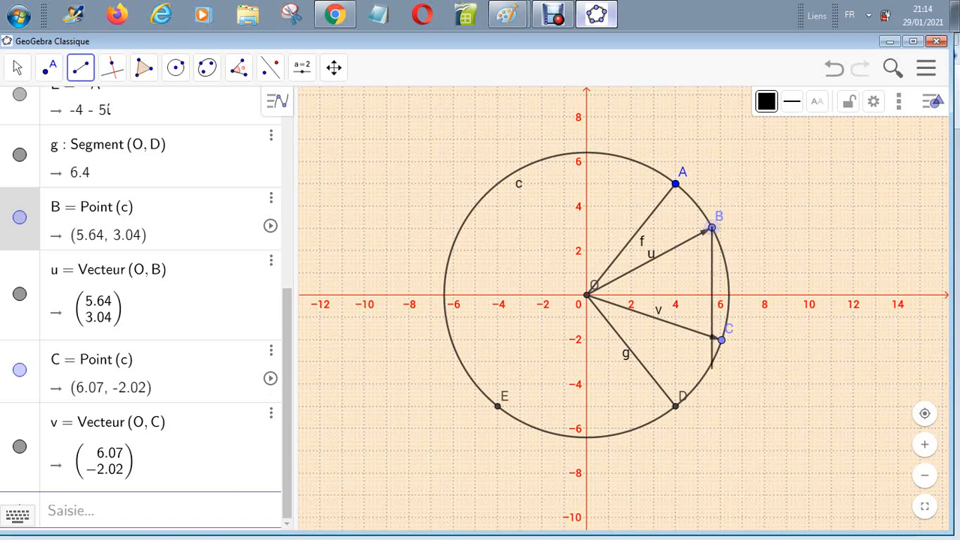
{"action": "left_click", "coordinate": [713, 360]}
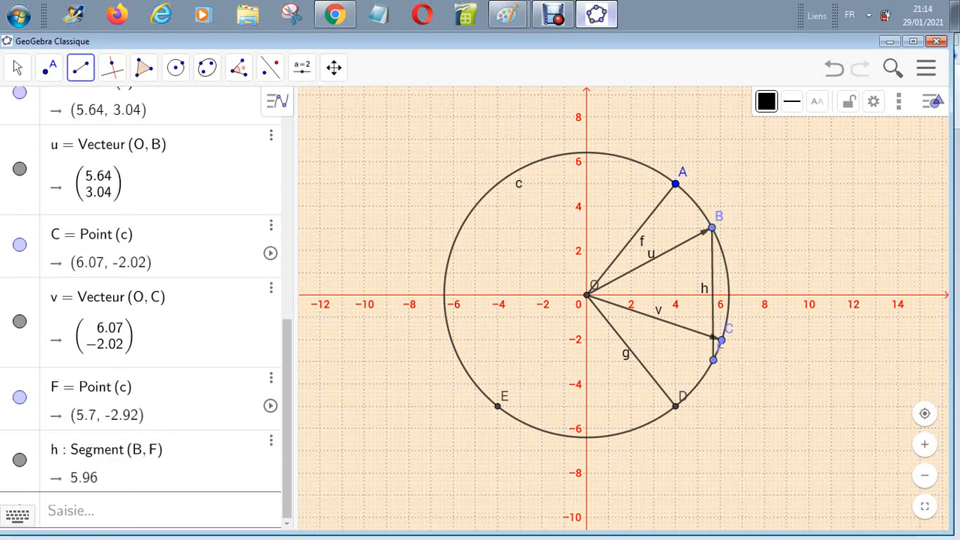
{"action": "left_click", "coordinate": [674, 324]}
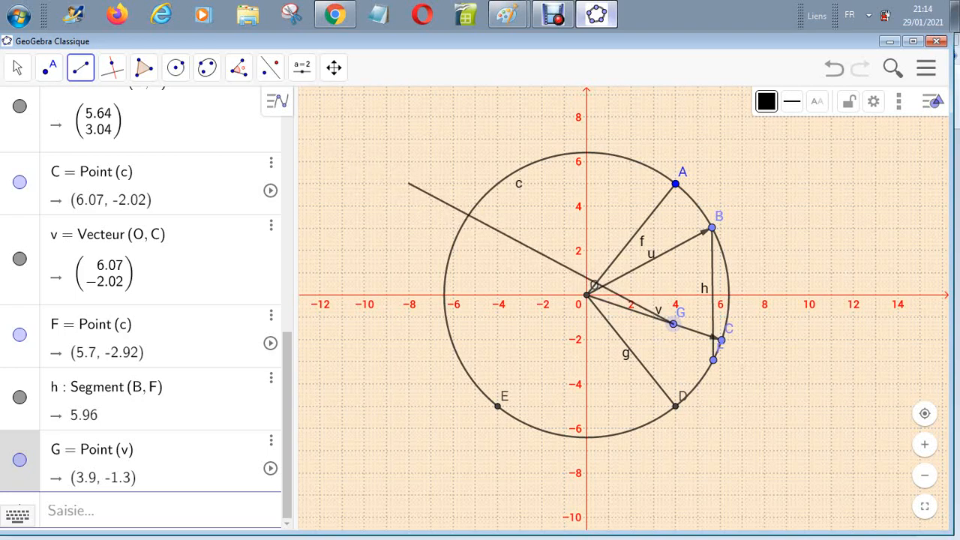
{"action": "key", "text": "Escape"}
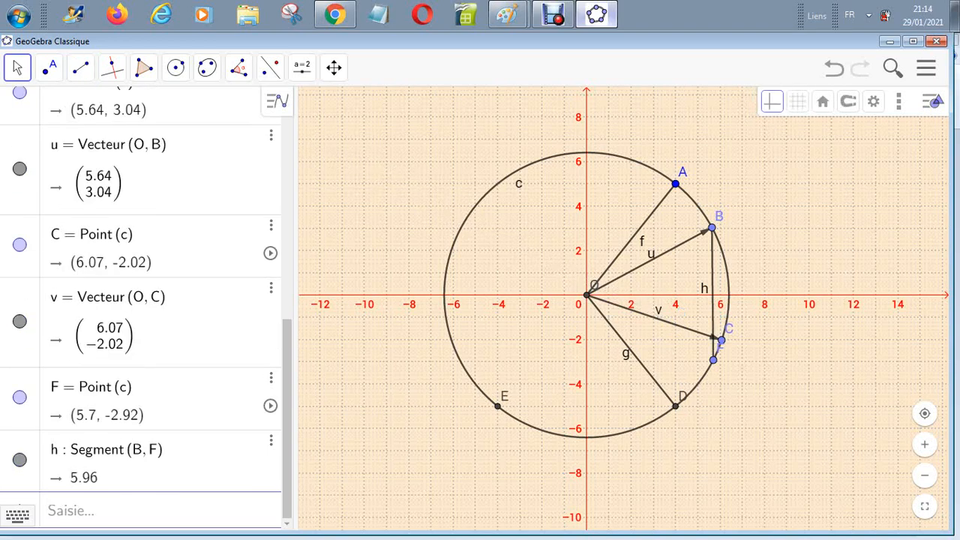
Delete the vector from O to point C
{"action": "left_click", "coordinate": [84, 511]}
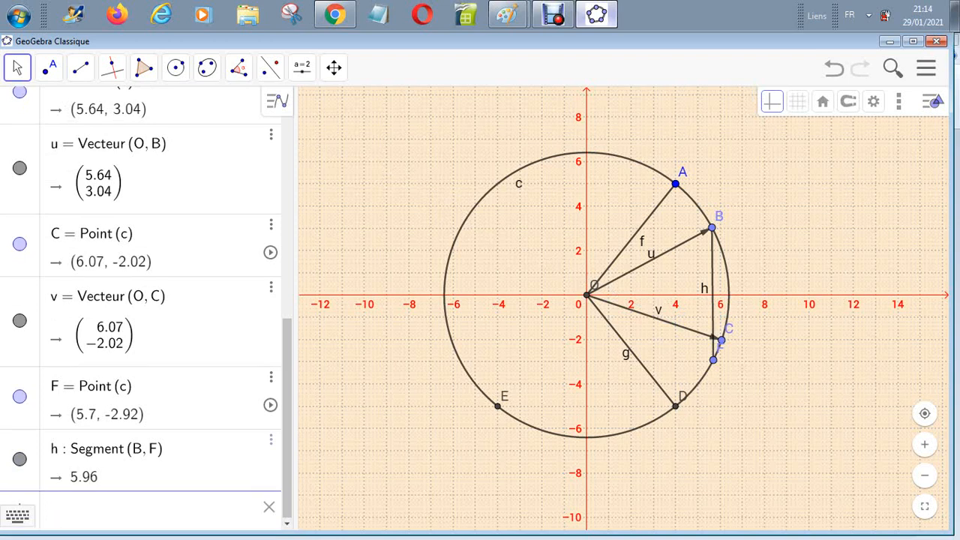
{"action": "key", "text": "Escape"}
{"action": "left_click", "coordinate": [705, 336]}
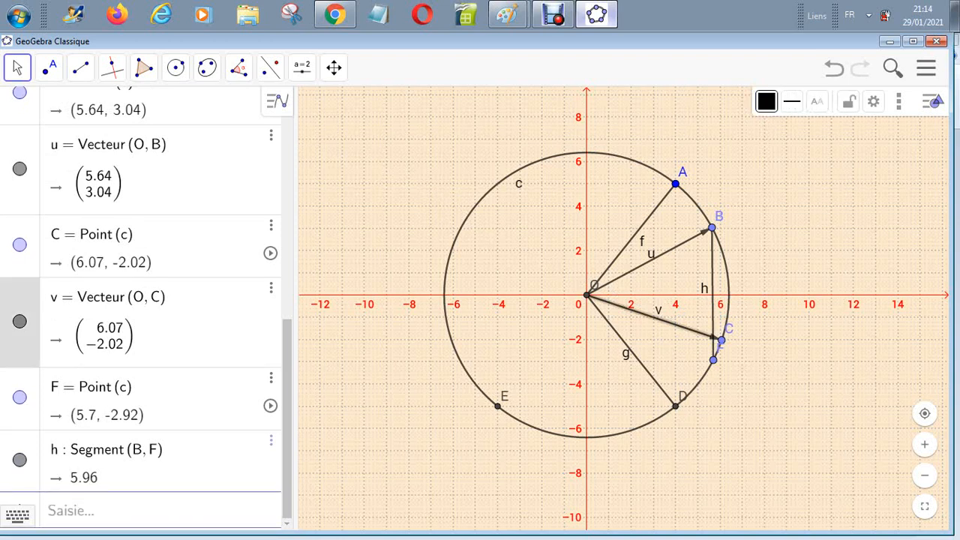
{"action": "key", "text": "Delete"}
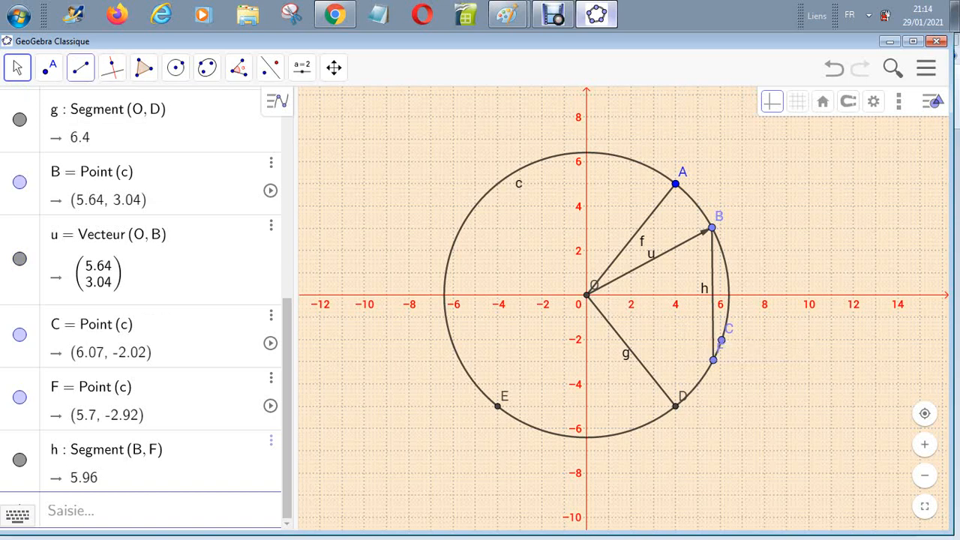
Draw a vector from O to F, the lower endpoint of the near-vertical segment
{"action": "left_click", "coordinate": [80, 67]}
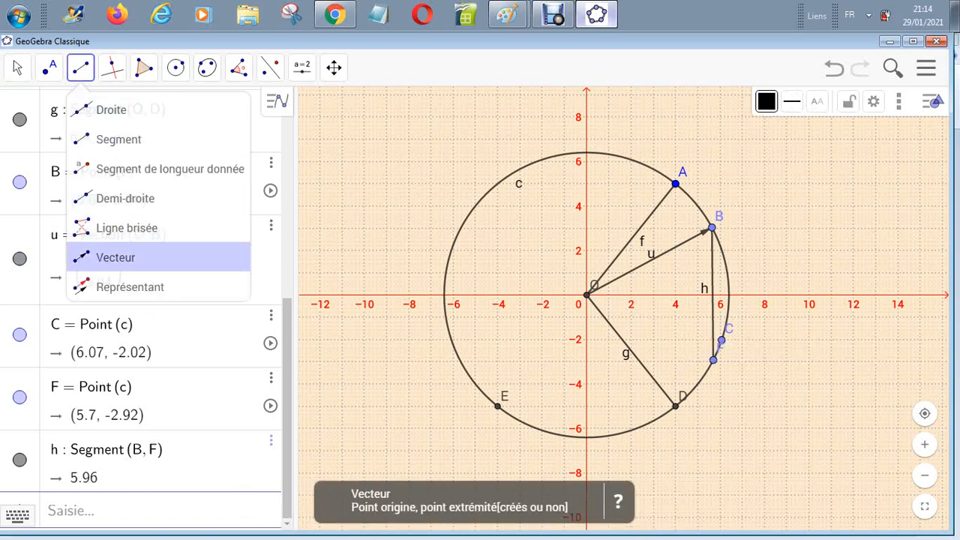
{"action": "left_click", "coordinate": [116, 257]}
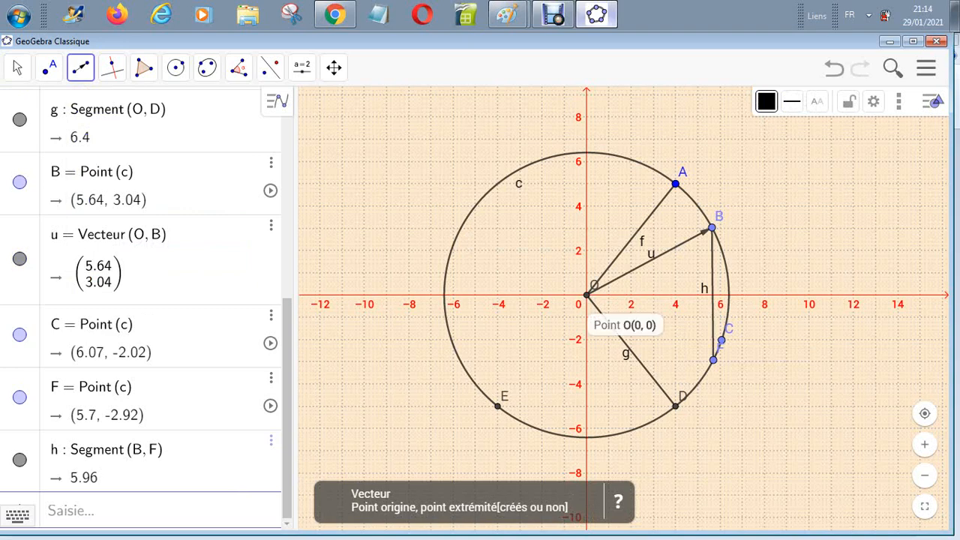
{"action": "left_click", "coordinate": [588, 295]}
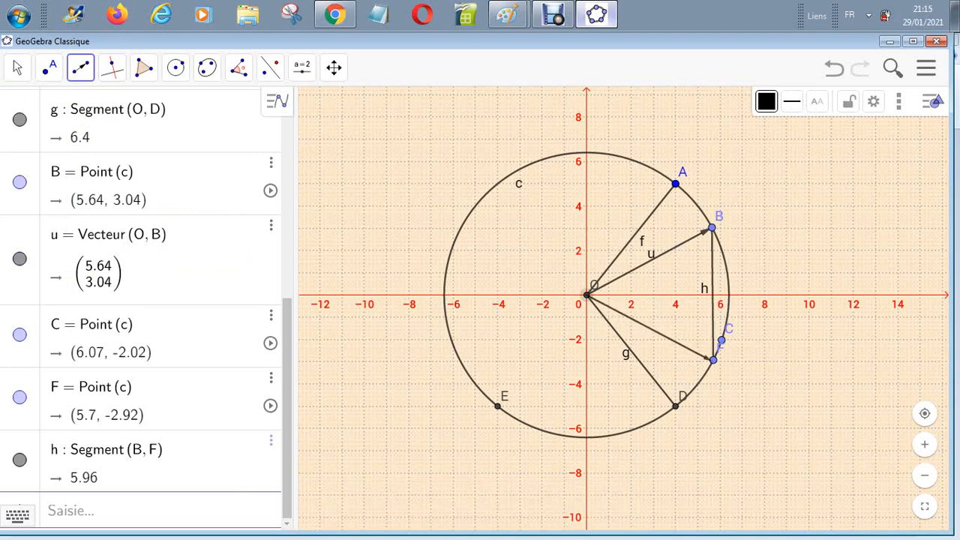
{"action": "left_click", "coordinate": [713, 360]}
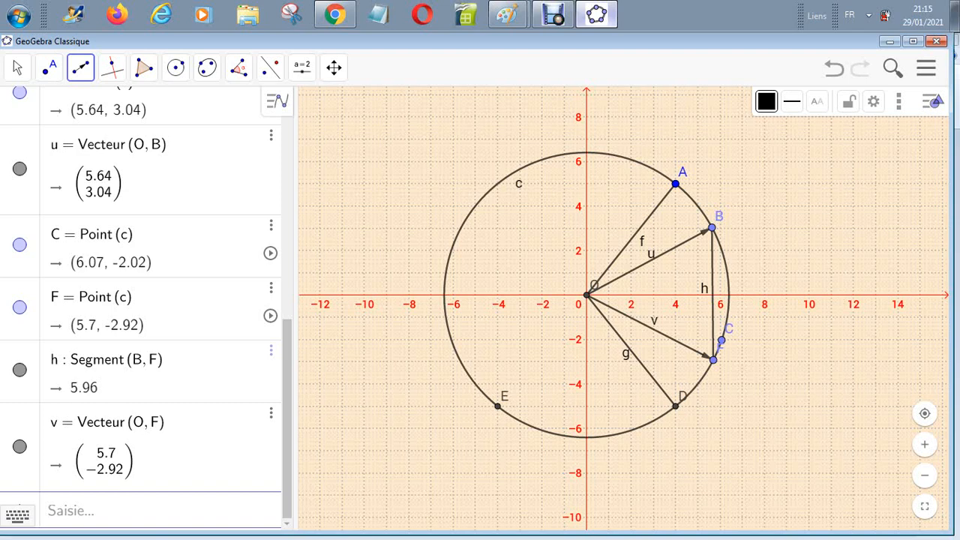
Delete the unused point C from the circle
{"action": "left_click", "coordinate": [271, 225]}
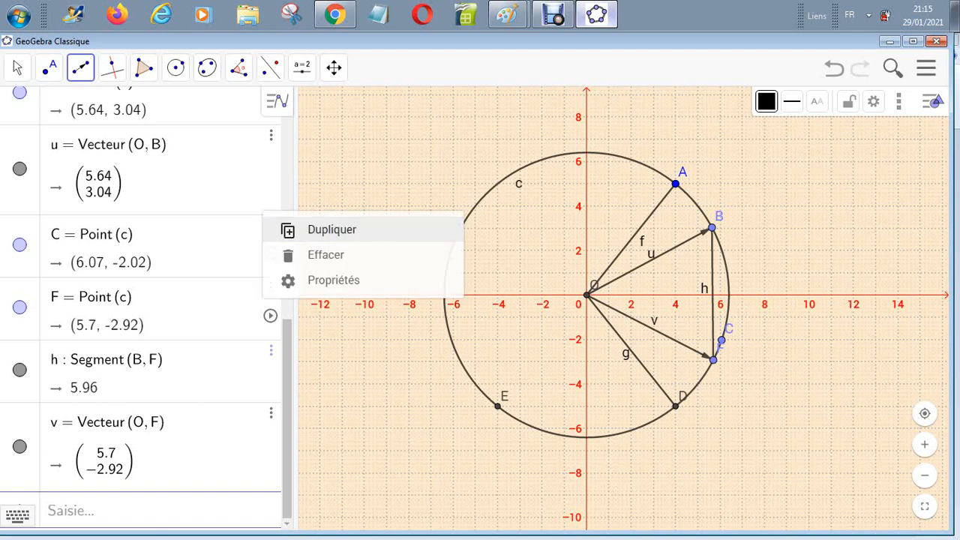
{"action": "left_click", "coordinate": [322, 253]}
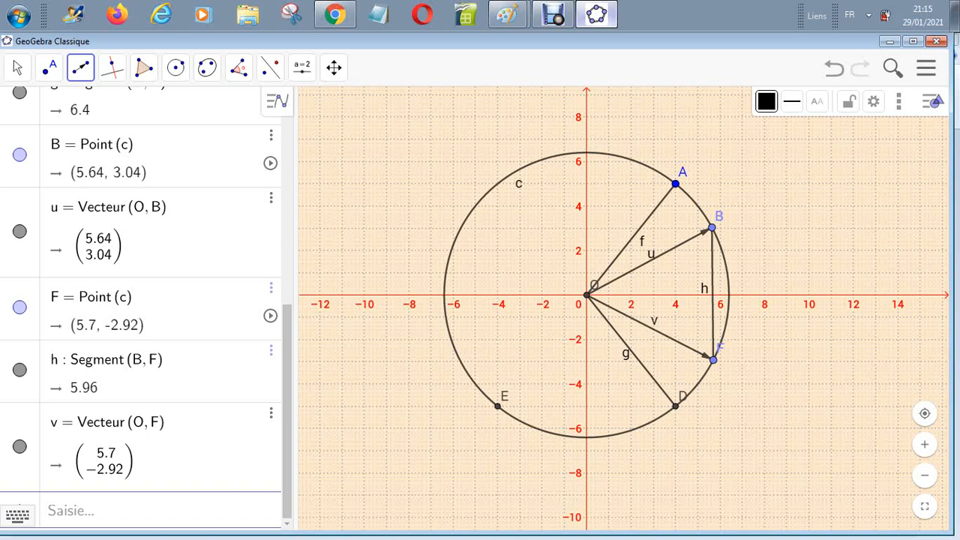
Try a vector from E to a free point at about (-1.06, -0.52), and undo back past the deletion of point C
{"action": "left_click", "coordinate": [498, 406]}
{"action": "left_click", "coordinate": [562, 307]}
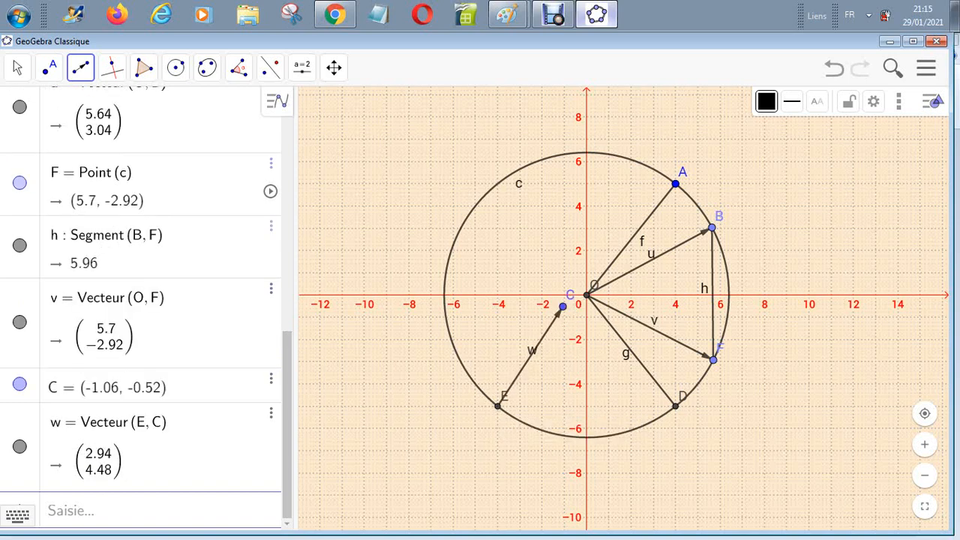
{"action": "key", "text": "Escape"}
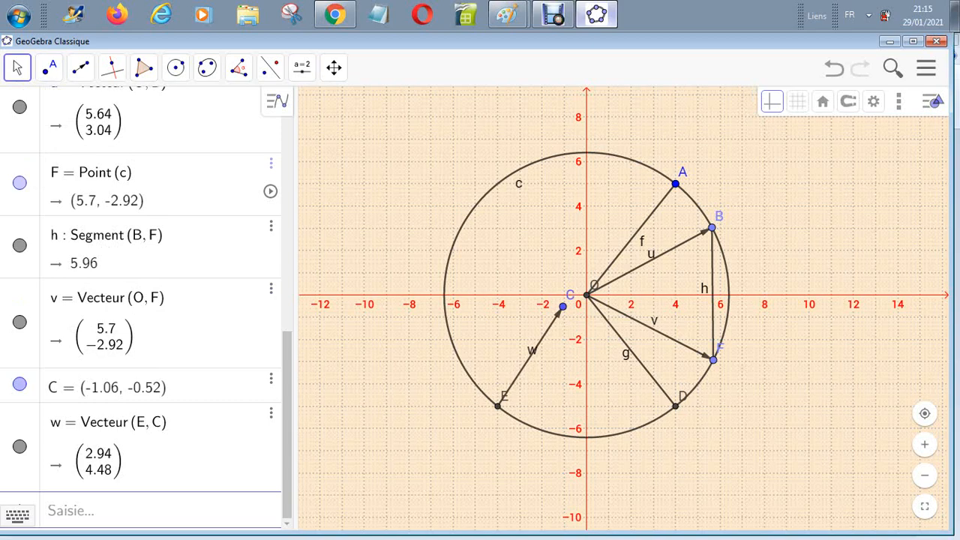
{"action": "key", "text": "ctrl+z"}
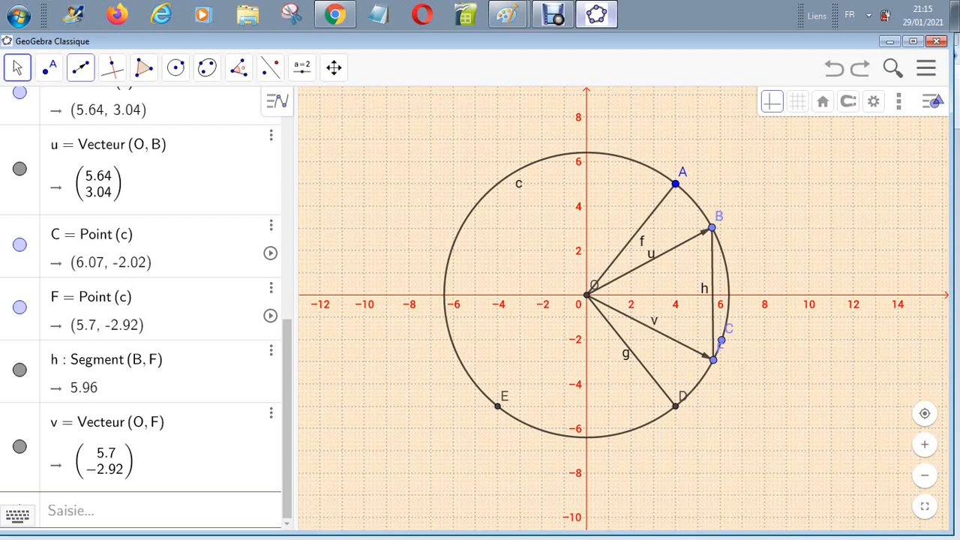
Draw one vector from O to the opposite point E and another from O to A
{"action": "left_click", "coordinate": [112, 68]}
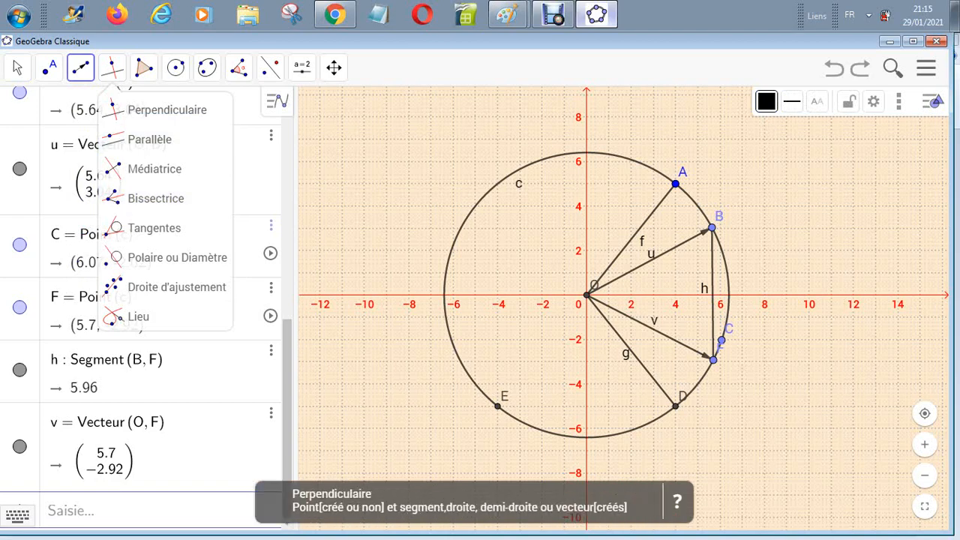
{"action": "mouse_move", "coordinate": [80, 67]}
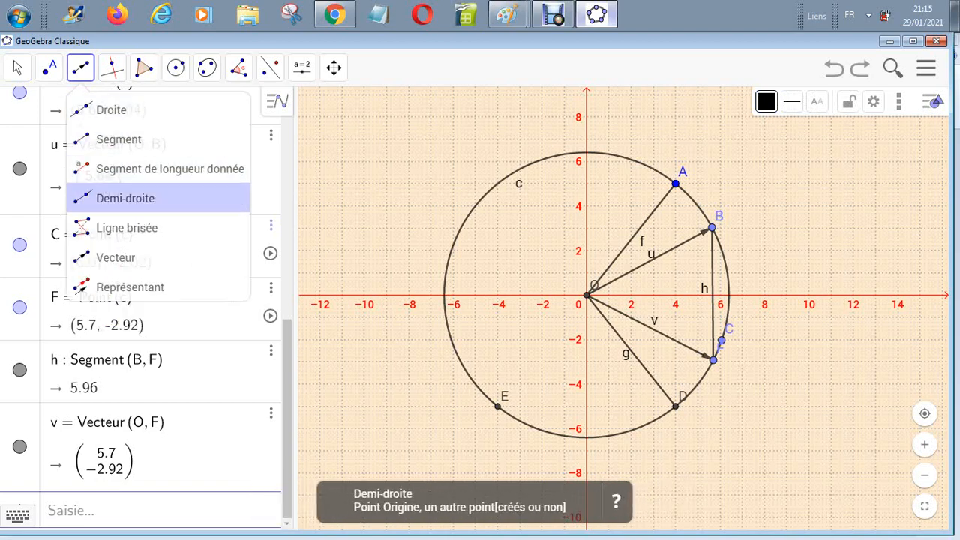
{"action": "left_click", "coordinate": [116, 258]}
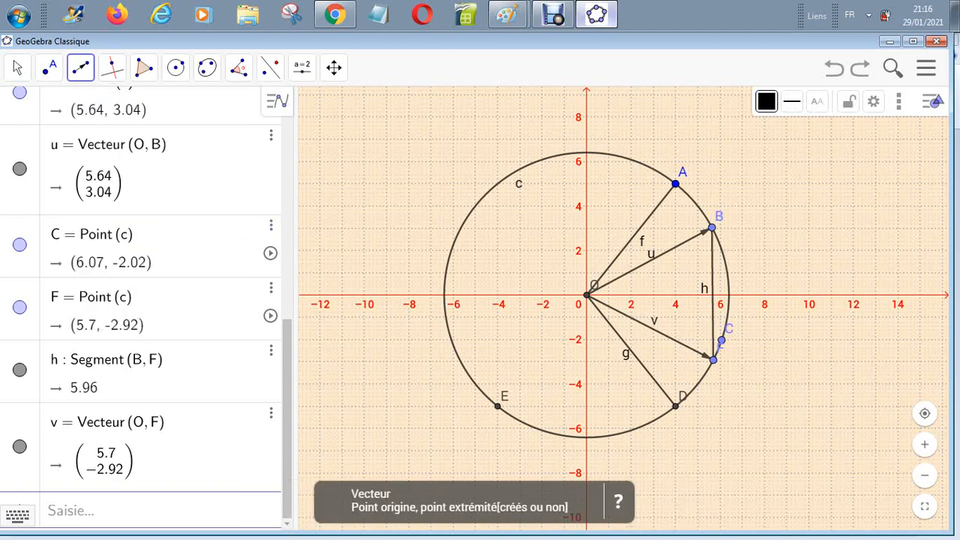
{"action": "left_click", "coordinate": [586, 295]}
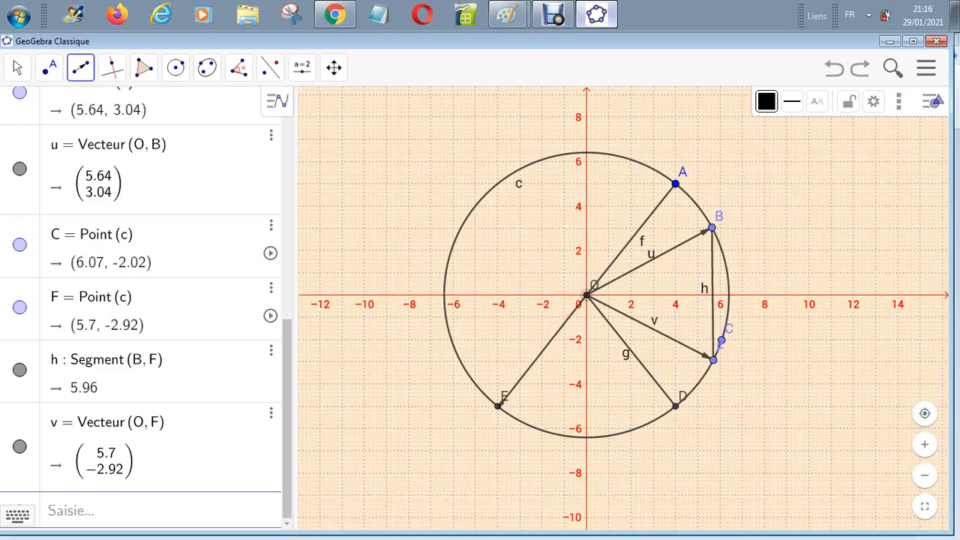
{"action": "left_click", "coordinate": [498, 406]}
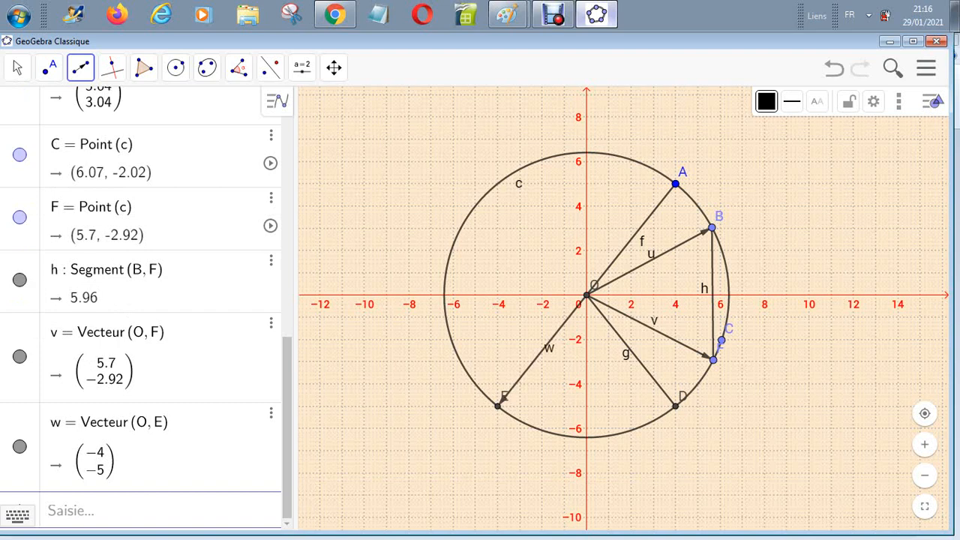
{"action": "left_click", "coordinate": [587, 295]}
{"action": "left_click", "coordinate": [675, 184]}
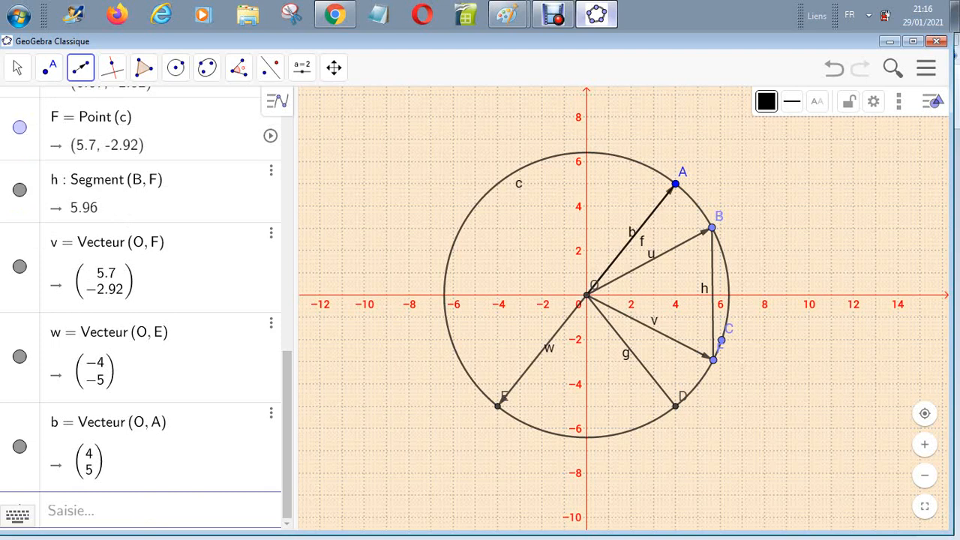